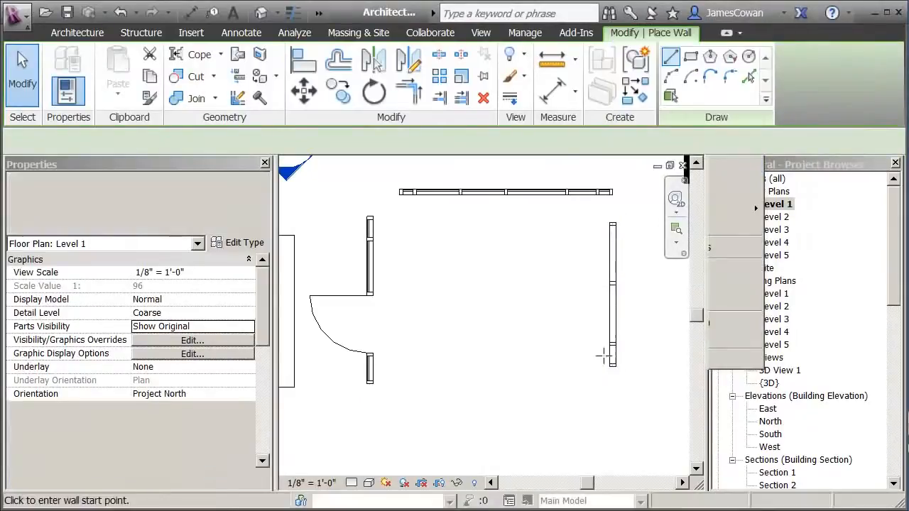
- Draw a horizontal Storefront curtain wall about 14' long, right to left, across the open lower side of the room
left_click(604, 409)
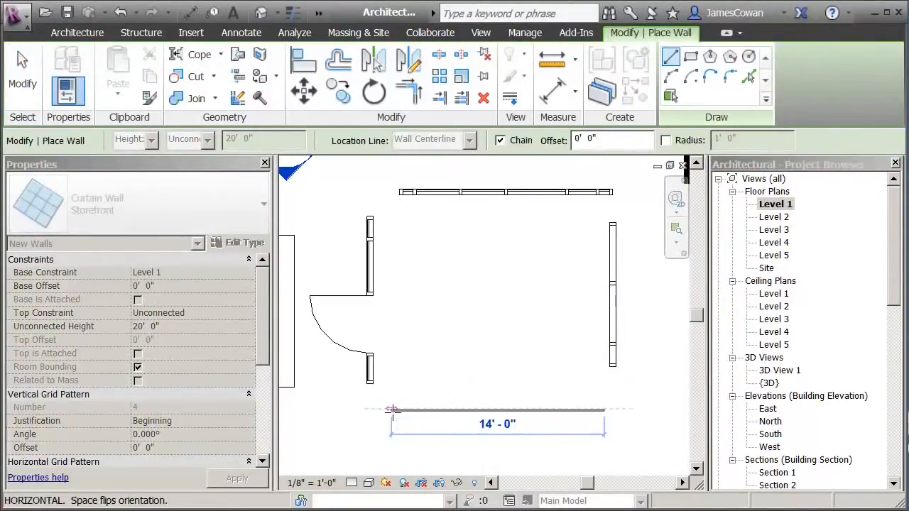
left_click(392, 410)
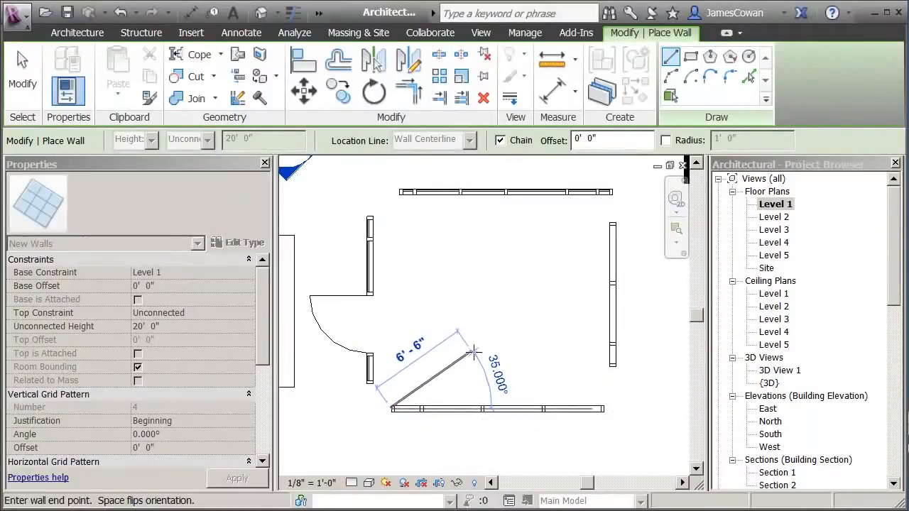
key("Escape")
key("Escape")
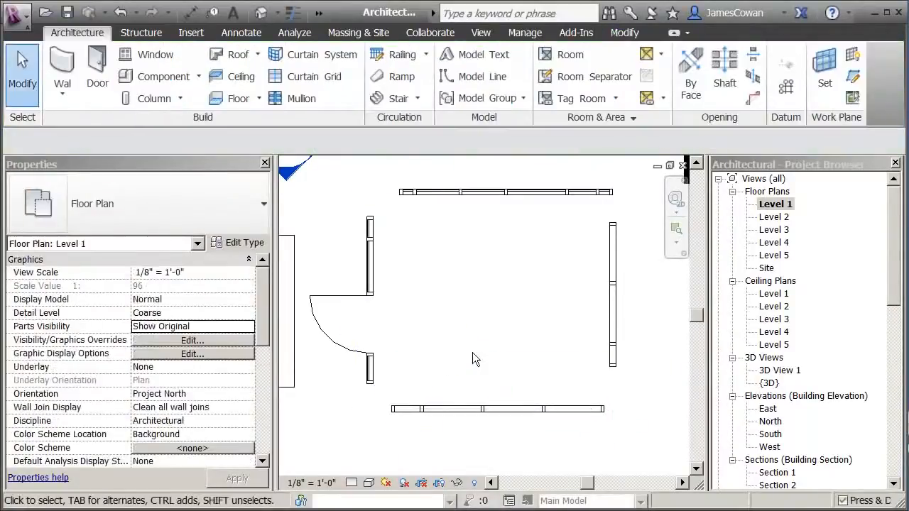
- Review the new storefront wall's type properties and set its vertical grid justification to Center
scroll(550, 451, "up", 1)
scroll(549, 447, "up", 1)
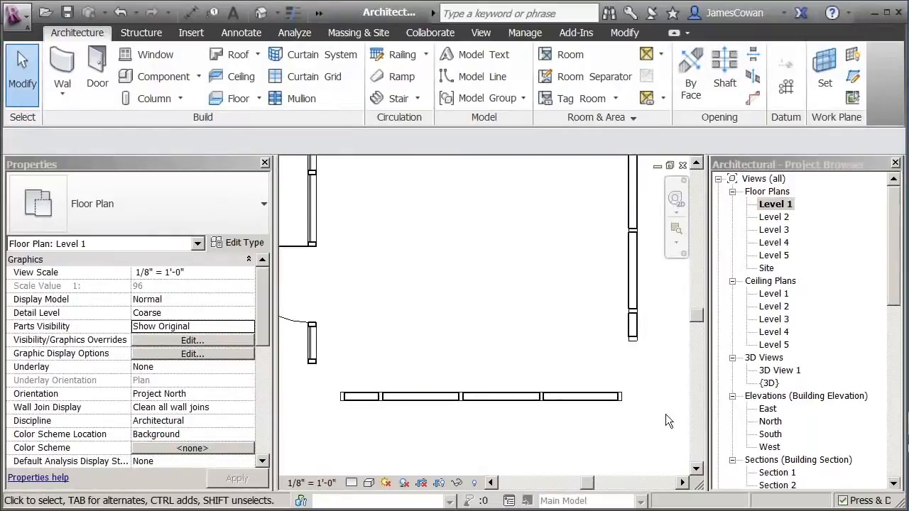
left_click(612, 397)
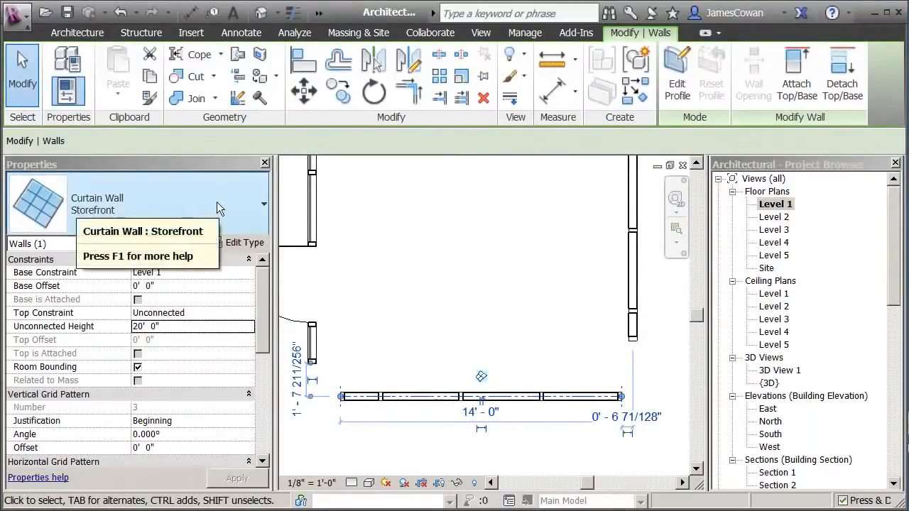
left_click(240, 242)
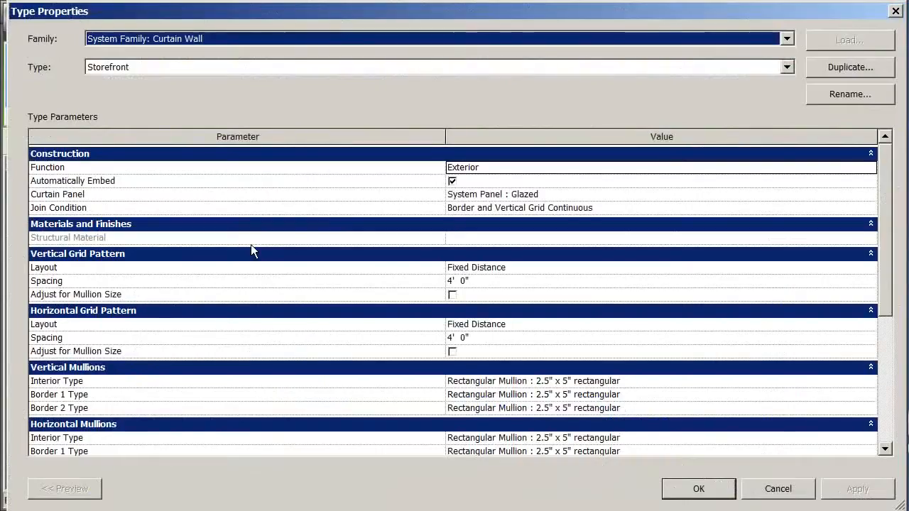
left_click(699, 488)
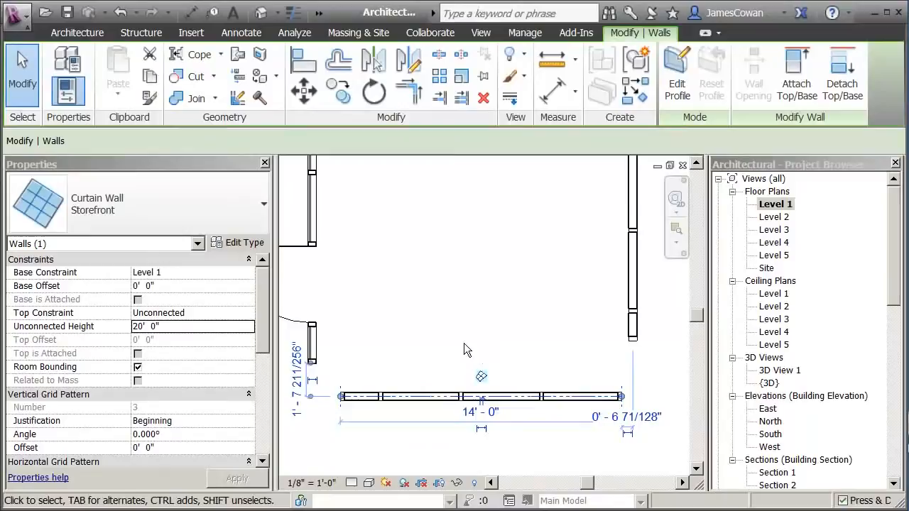
left_click_drag(262, 333, 261, 349)
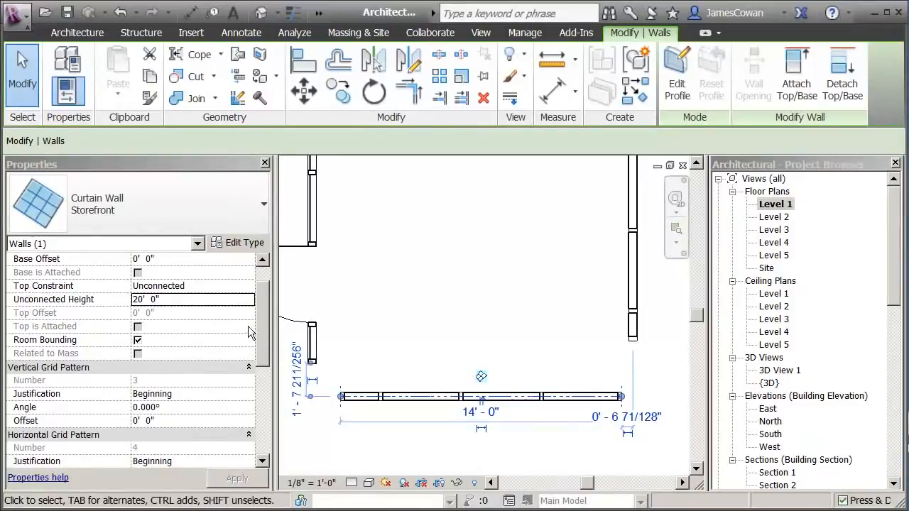
left_click(250, 395)
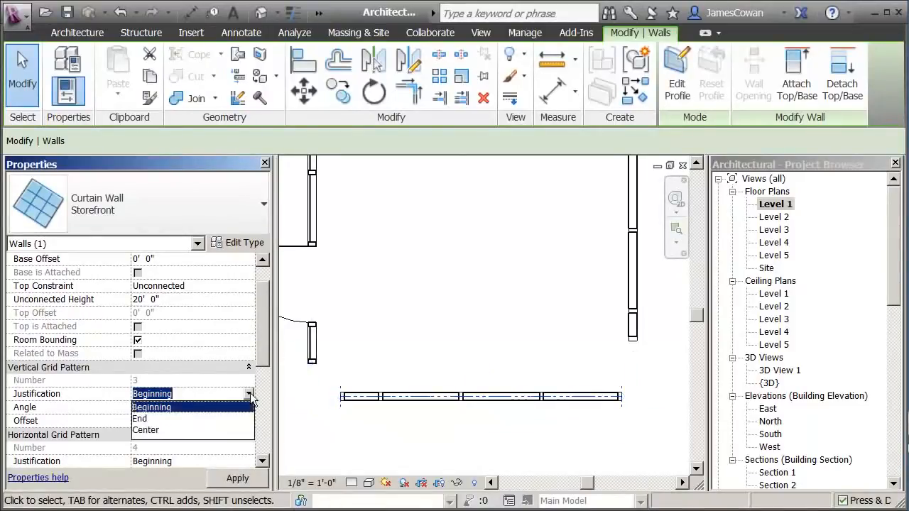
left_click(146, 430)
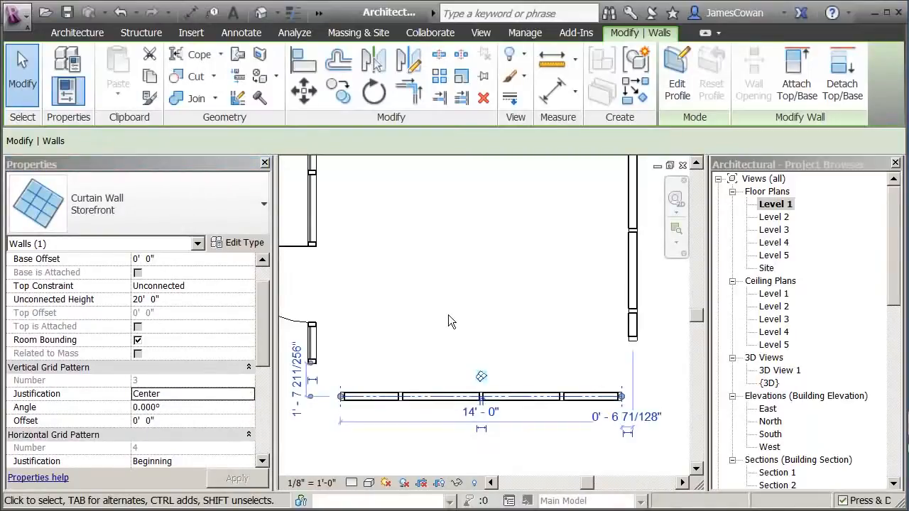
left_click(446, 315)
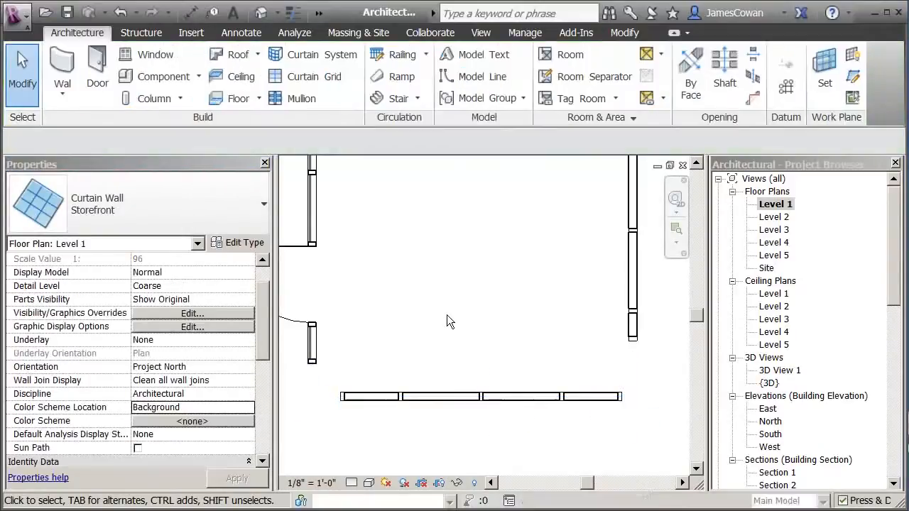
- Stretch both ends of the lower storefront wall outward to a length of about 16' 2 1/2"
left_click(340, 399)
left_click_drag(341, 398, 306, 397)
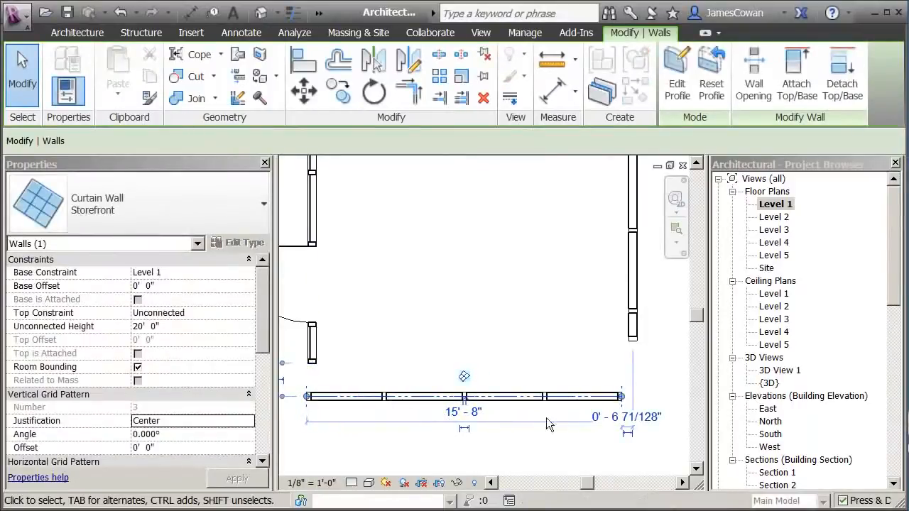
left_click_drag(621, 397, 634, 395)
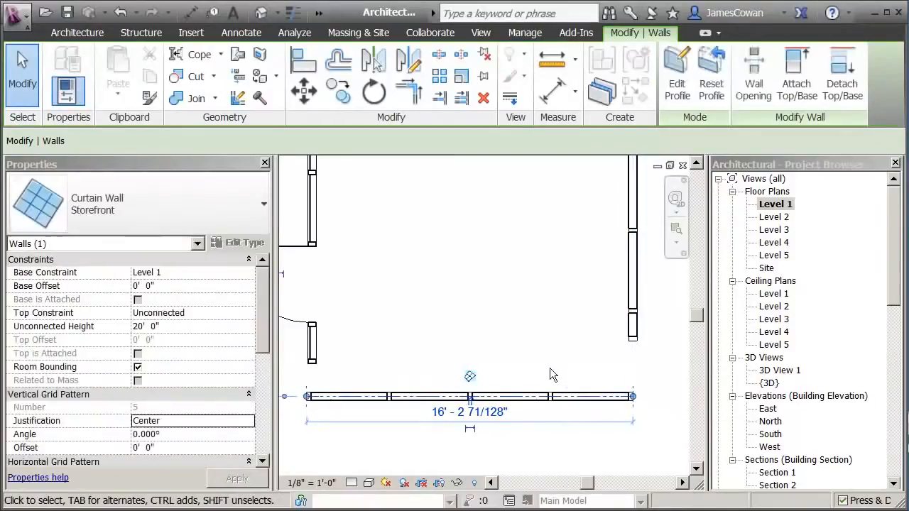
left_click(476, 353)
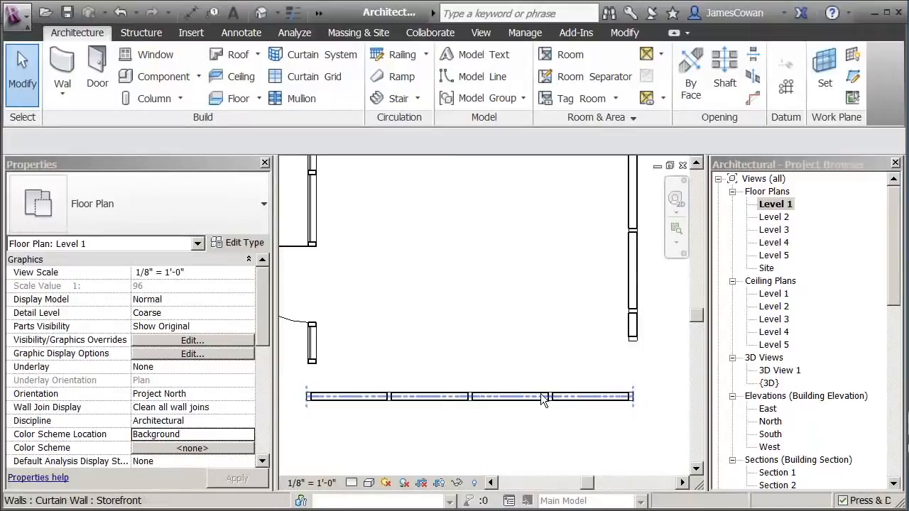
- Set the unconnected height of the lower storefront wall to 9' 0"
left_click(496, 397)
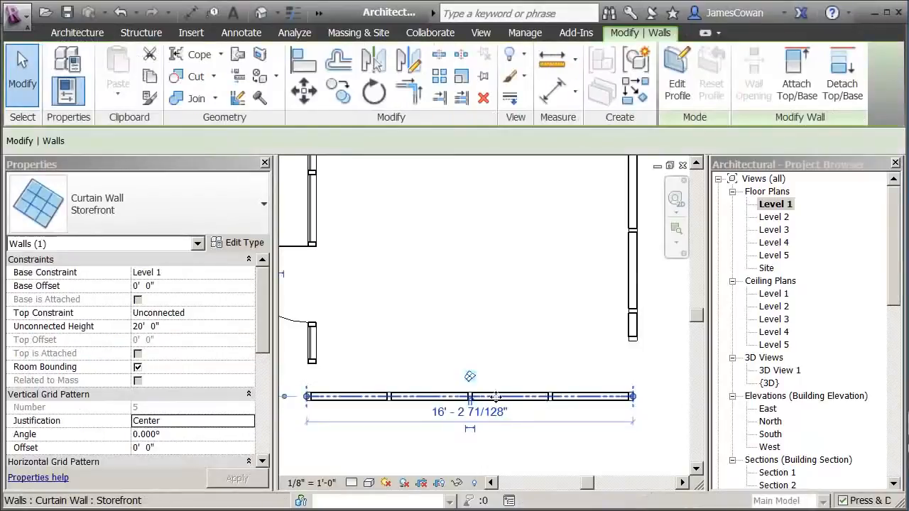
left_click(224, 327)
type("9")
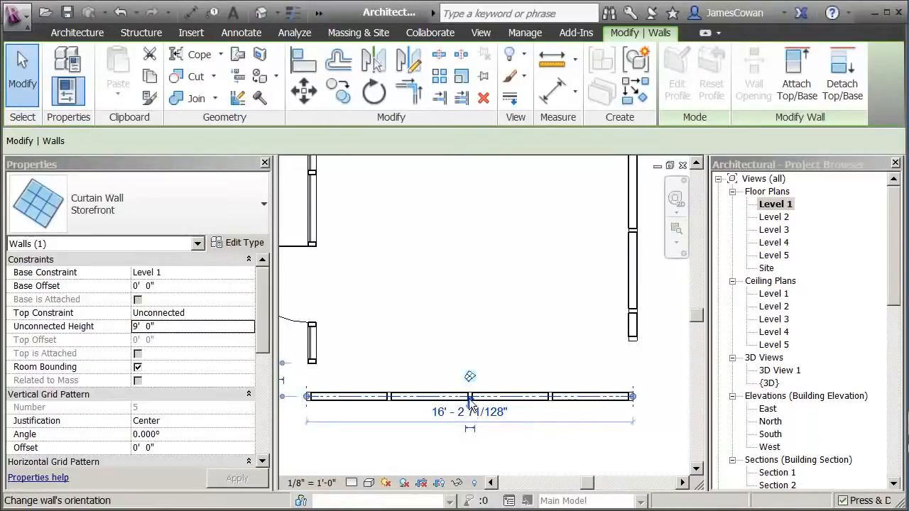
left_click(452, 322)
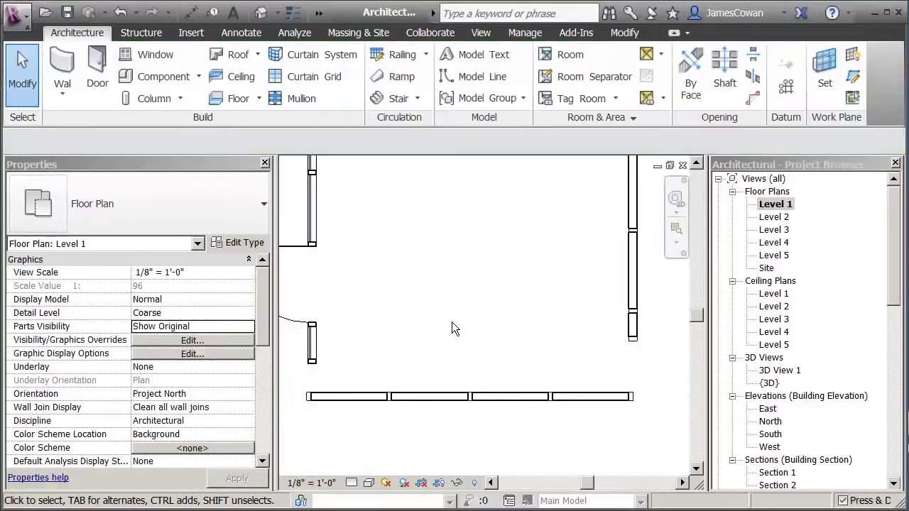
- Extend both ends of the lower storefront wall further outward to a total length of about 17' 7"
left_click(632, 398)
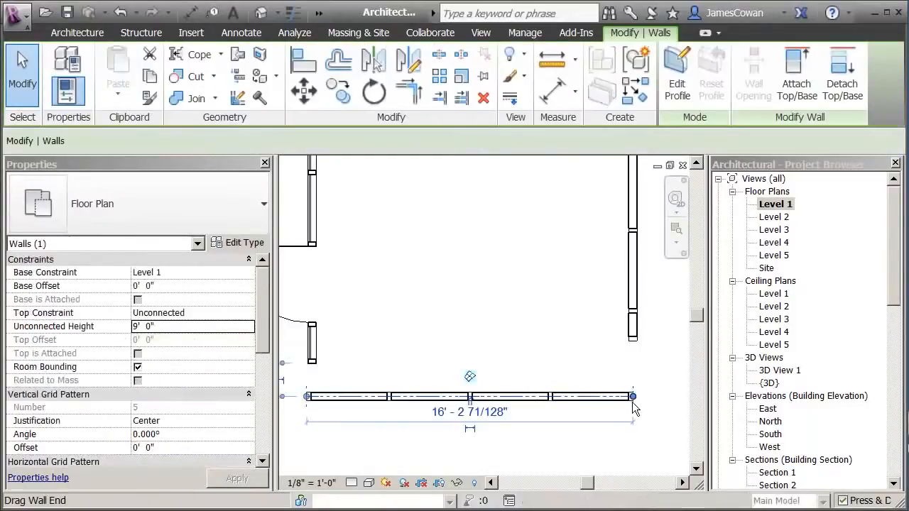
left_click_drag(632, 397, 649, 398)
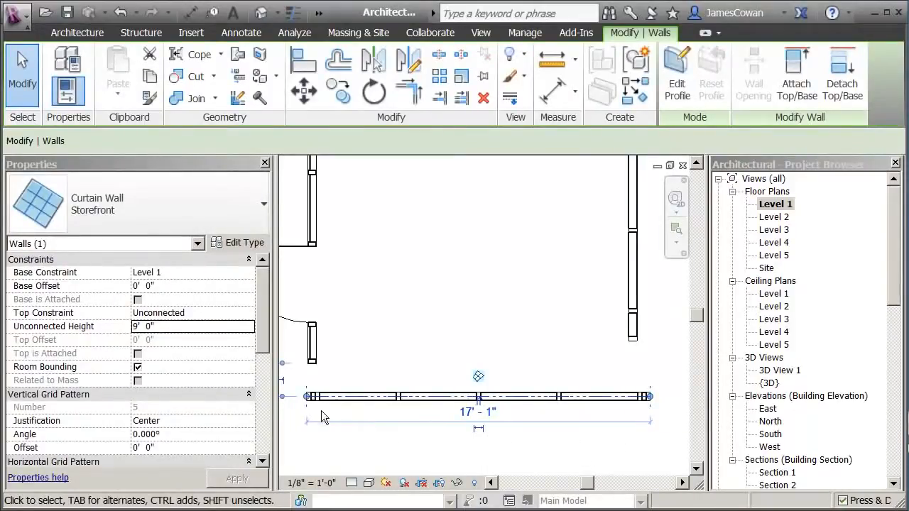
left_click_drag(307, 396, 297, 396)
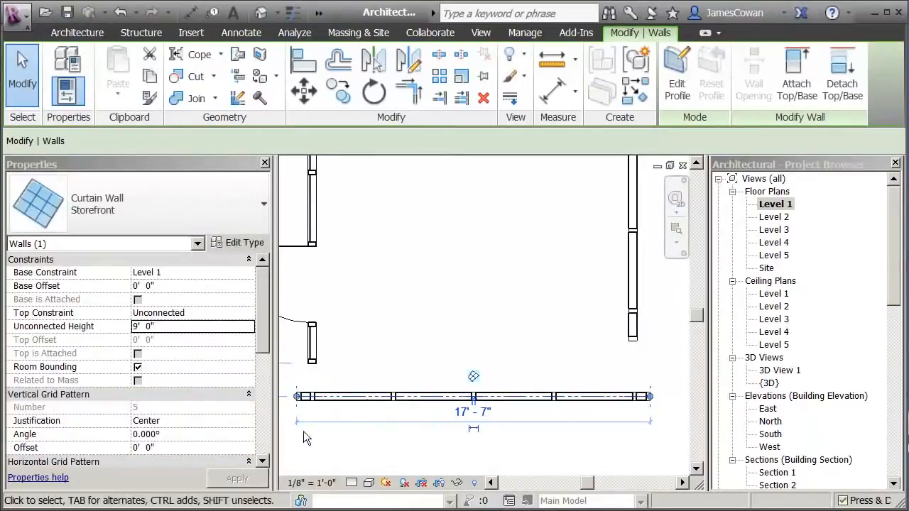
scroll(303, 431, "up", 1)
scroll(324, 428, "down", 1)
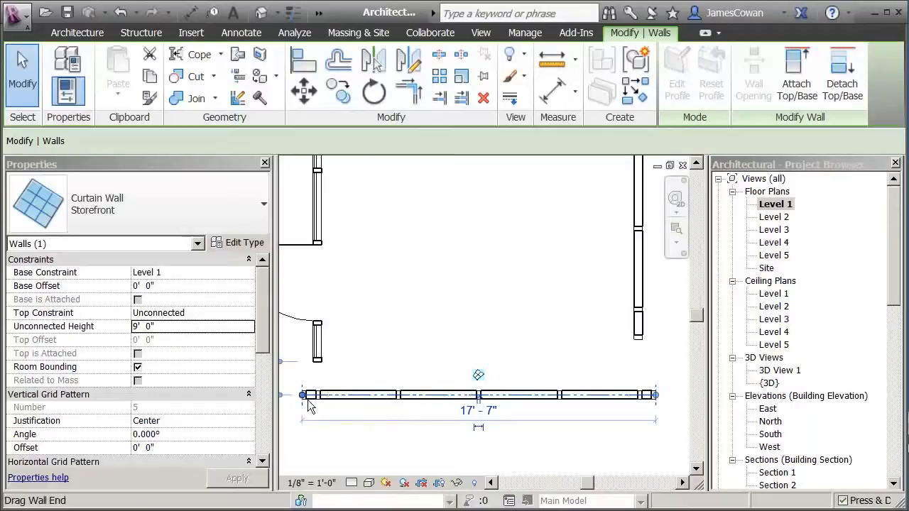
left_click(503, 334)
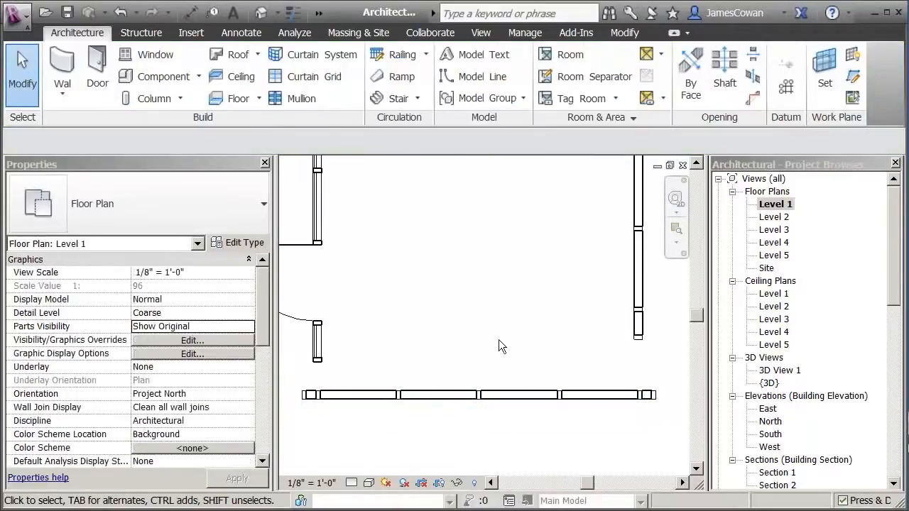
- Collapse the plan, 3D and elevation view groups, and then the whole Views branch of the project tree
scroll(499, 343, "down", 1)
mouse_move(516, 316)
middle_mouse_down()
mouse_move(527, 345)
mouse_move(508, 318)
mouse_move(526, 310)
middle_mouse_up()
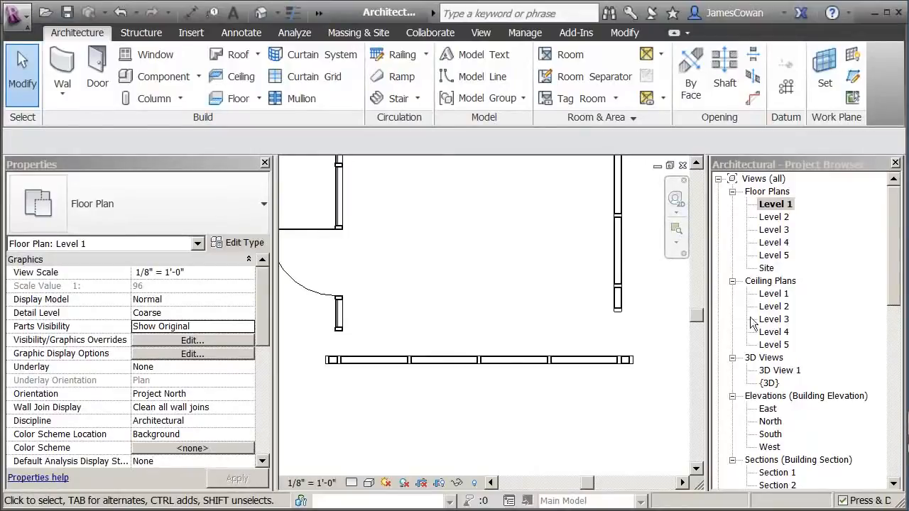
left_click(732, 282)
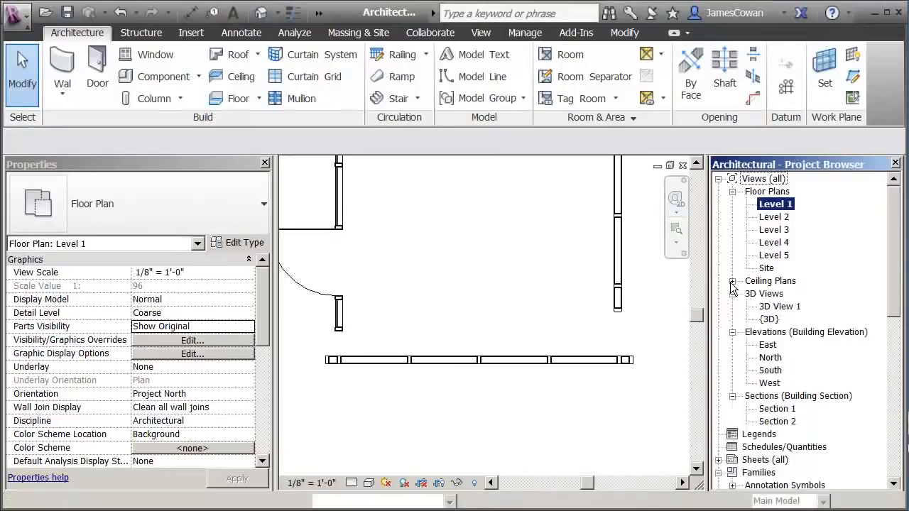
left_click(733, 192)
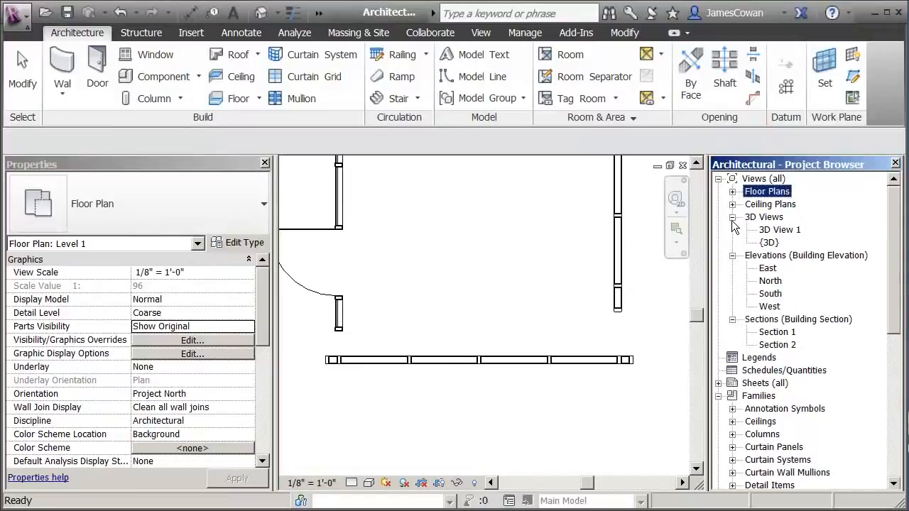
left_click(733, 218)
left_click(732, 230)
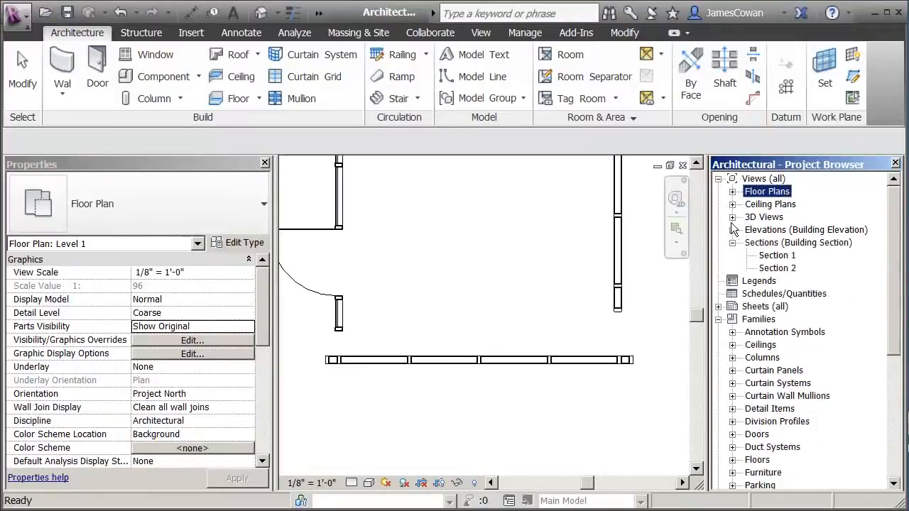
left_click(718, 179)
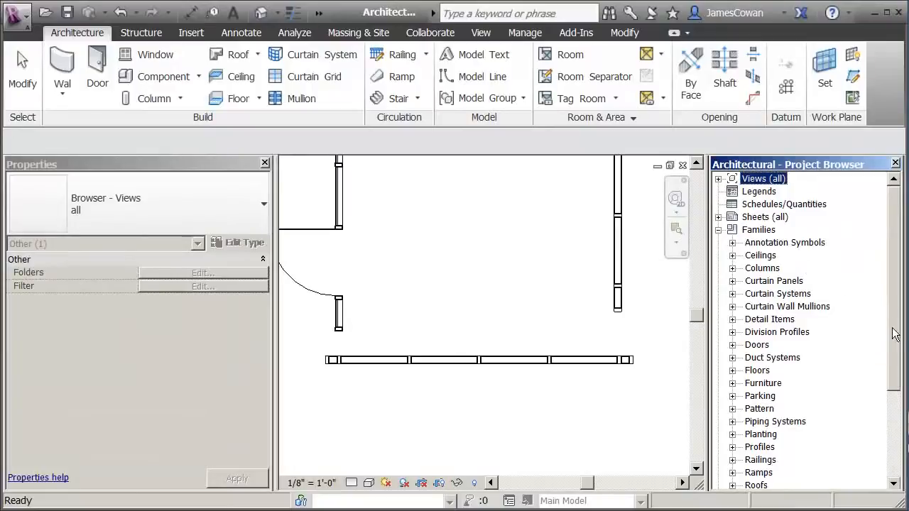
- Expand the Curtain Wall Mullions families down to the Rectangular Mullion types
scroll(898, 344, "down", 1)
scroll(899, 352, "down", 1)
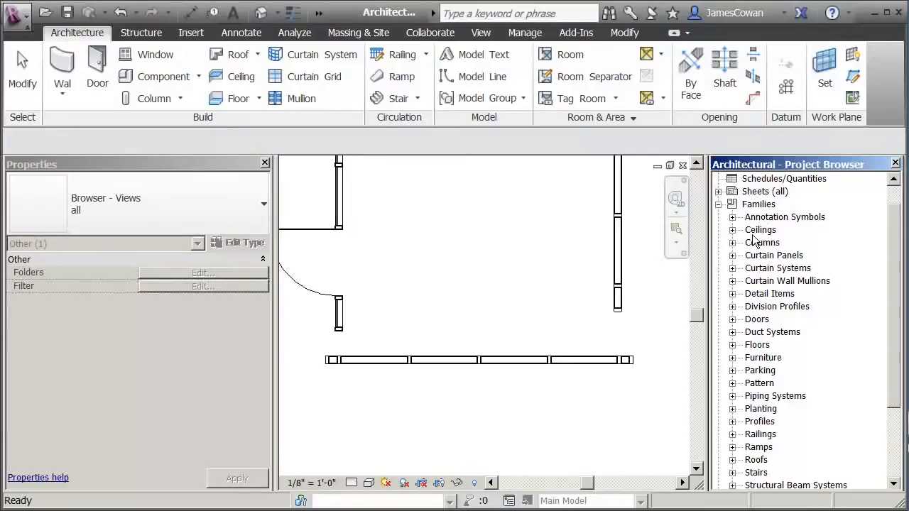
left_click(732, 281)
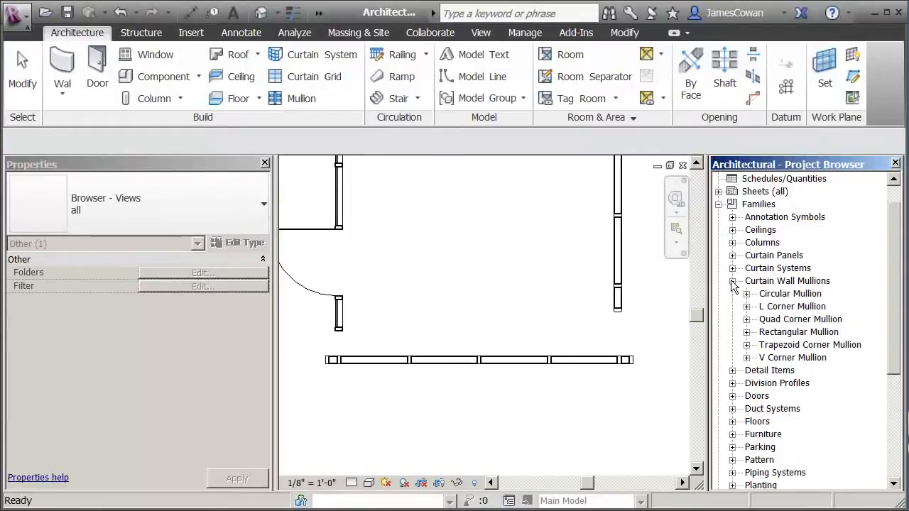
left_click(746, 333)
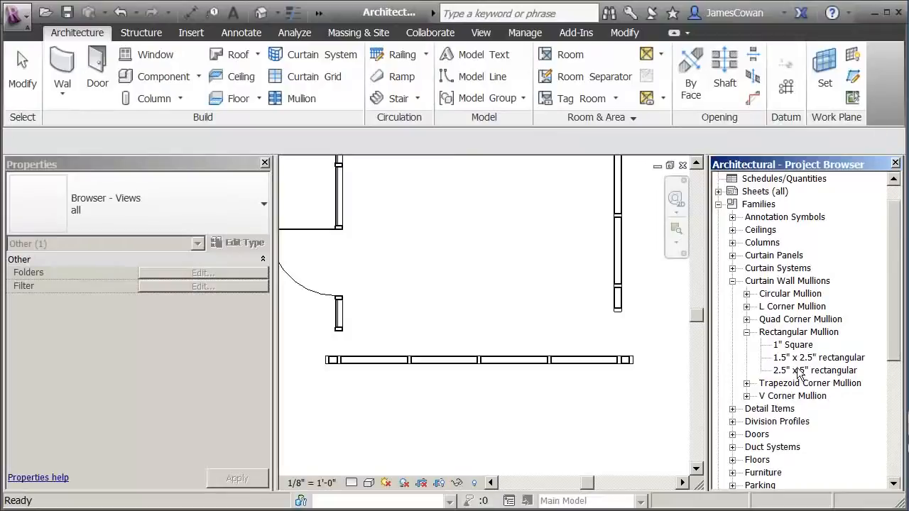
- Create a new Rectangular Mullion type named 24" FIN
left_click(787, 334)
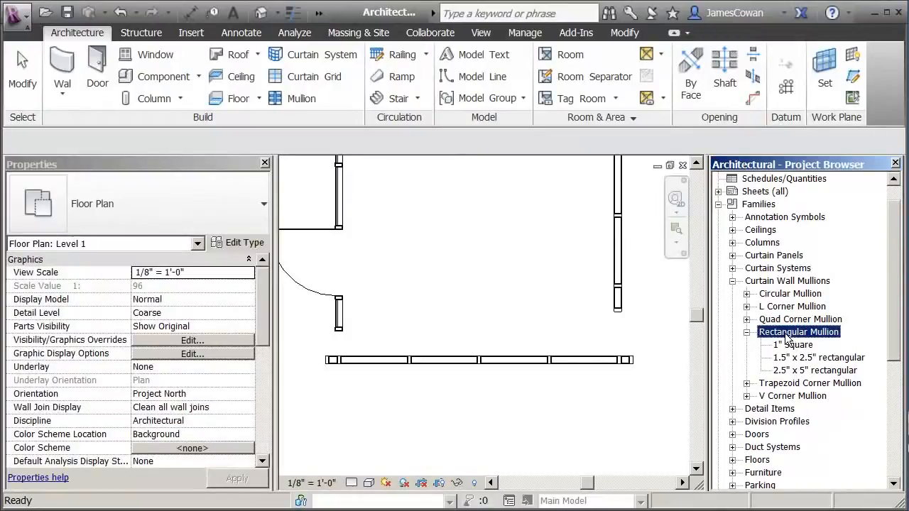
right_click(787, 339)
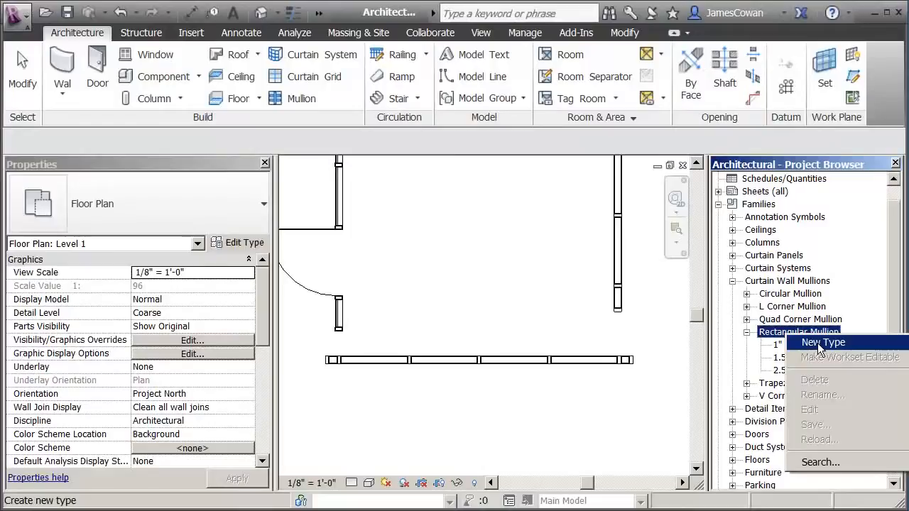
left_click(818, 343)
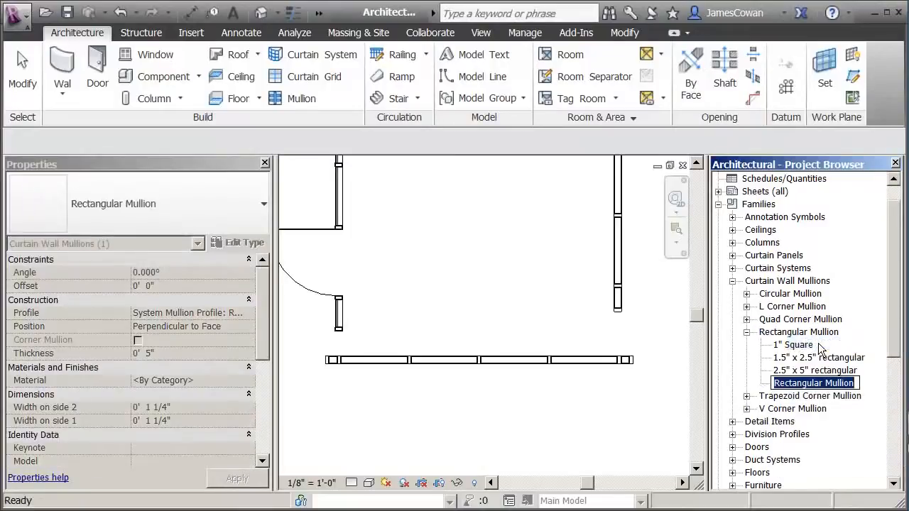
type("24\"")
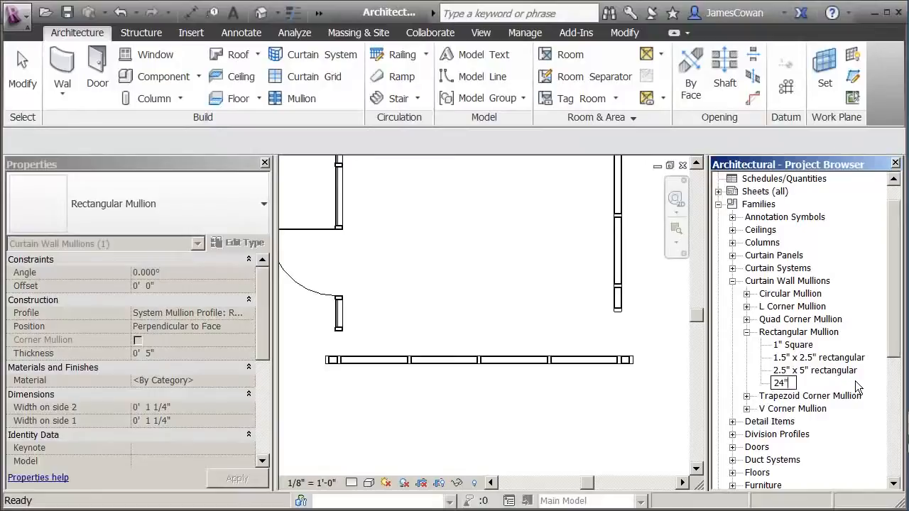
type(" FIN")
key("Return")
- Set the thickness of the 24" FIN rectangular mullion type to 24 inches
right_click(788, 387)
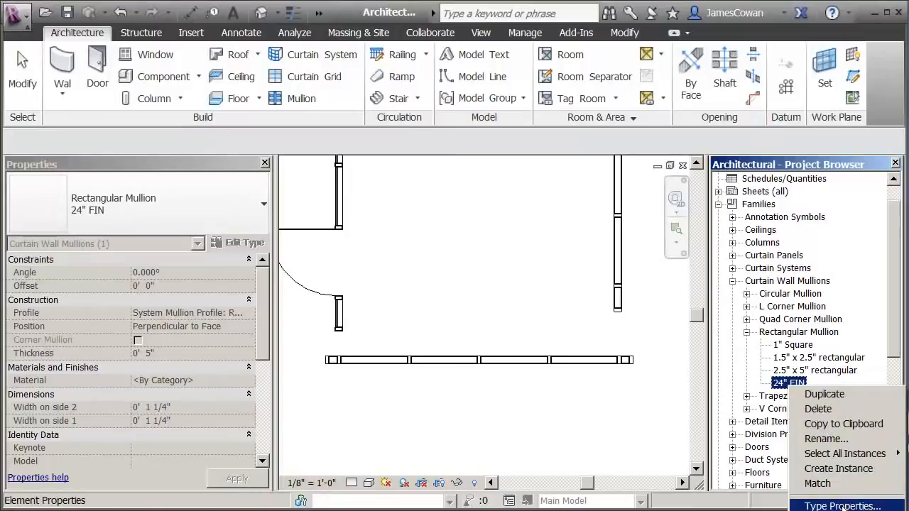
left_click(845, 505)
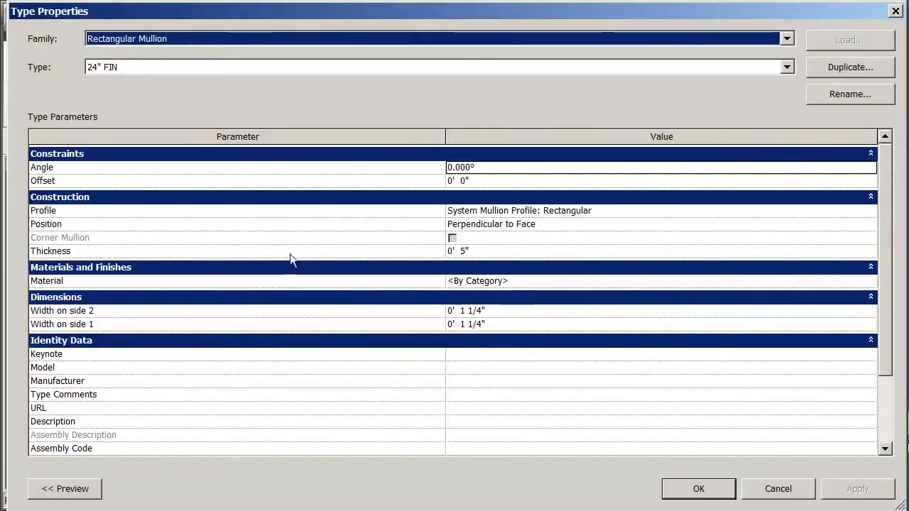
left_click(472, 254)
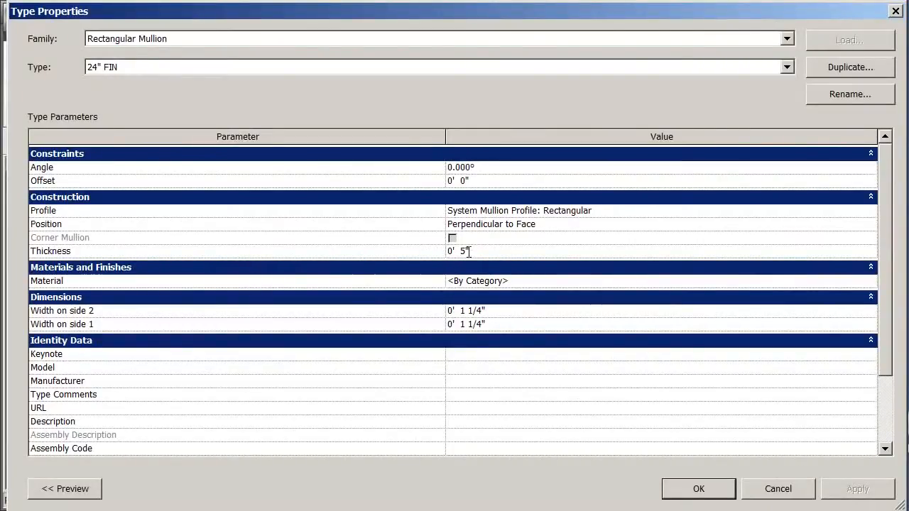
left_click_drag(467, 253, 412, 253)
type("24")
- Set the 24" FIN mullion's width on side 2 and width on side 1 to 1" each, and accept the type properties
left_click(560, 311)
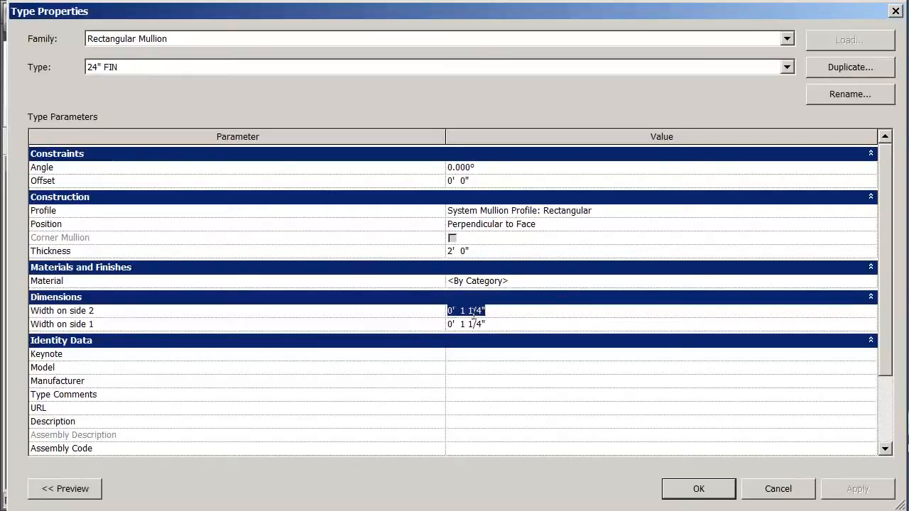
left_click_drag(482, 311, 468, 312)
key("Delete")
left_click(482, 328)
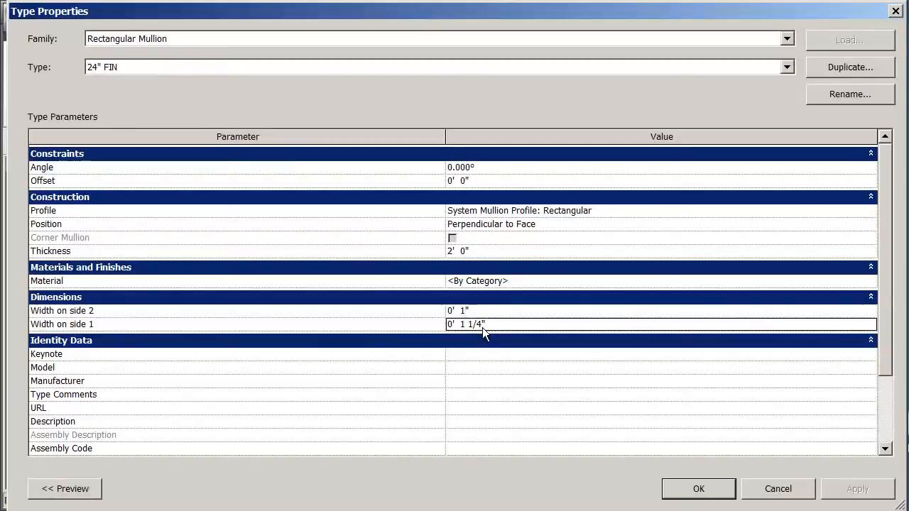
left_click_drag(483, 325, 468, 329)
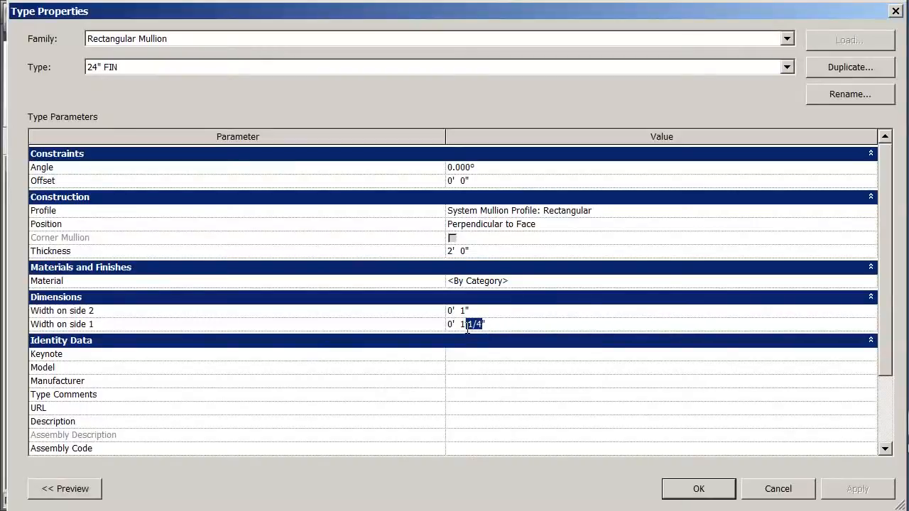
key("Delete")
left_click(489, 312)
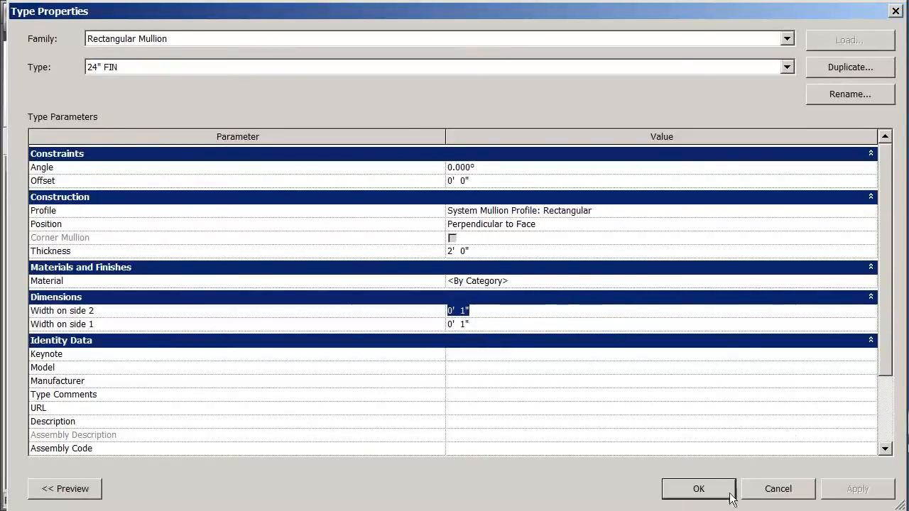
left_click(687, 488)
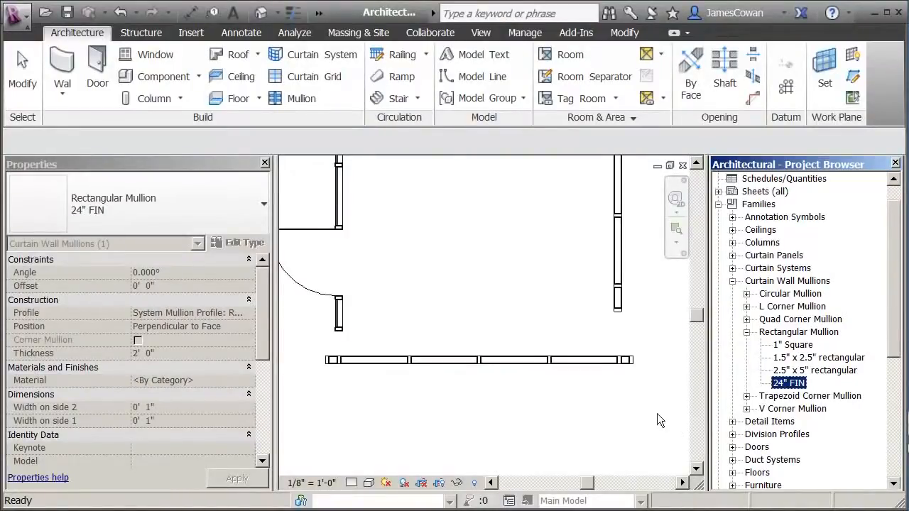
- Set the interior vertical mullions of the lower wall's Storefront type to Rectangular Mullion : 24" FIN and apply the change
left_click(607, 416)
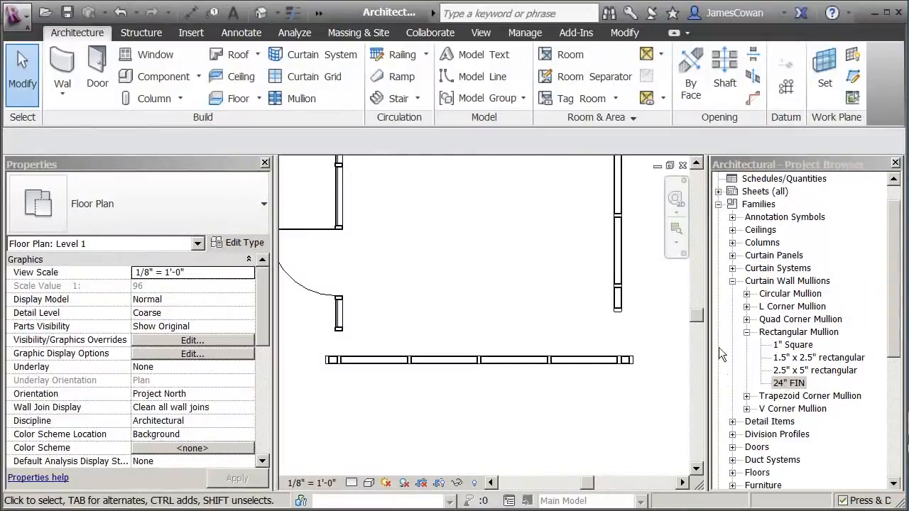
left_click(505, 361)
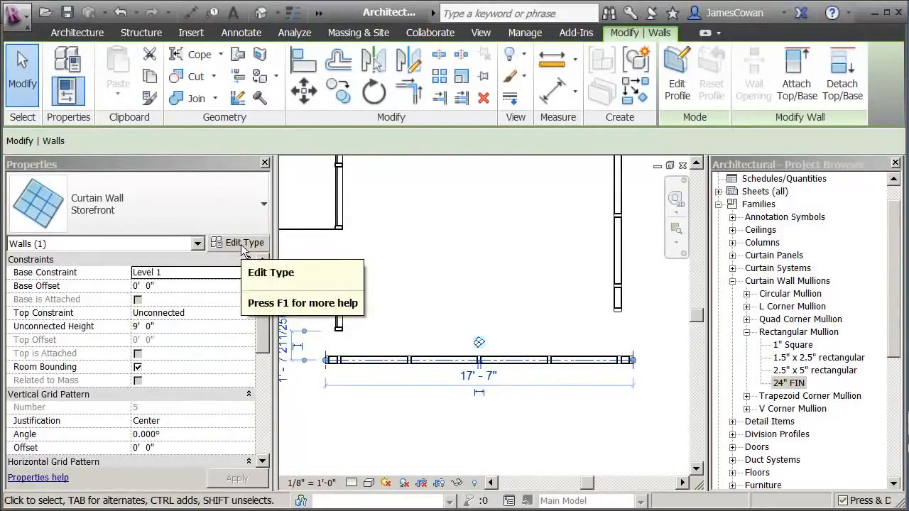
left_click(241, 245)
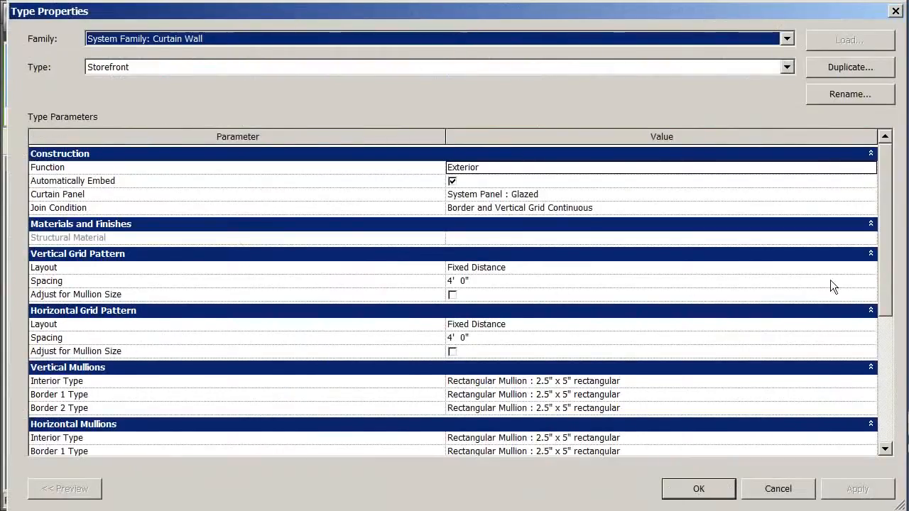
scroll(507, 317, "down", 3)
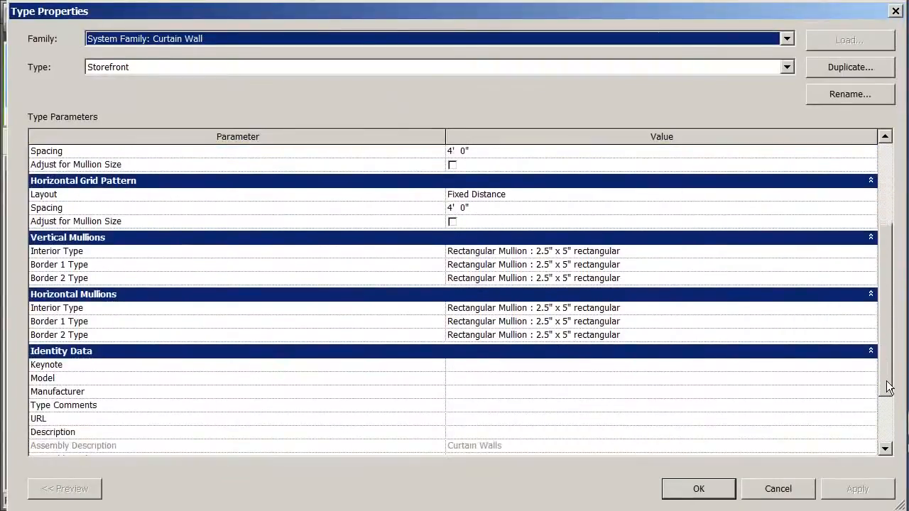
left_click(659, 252)
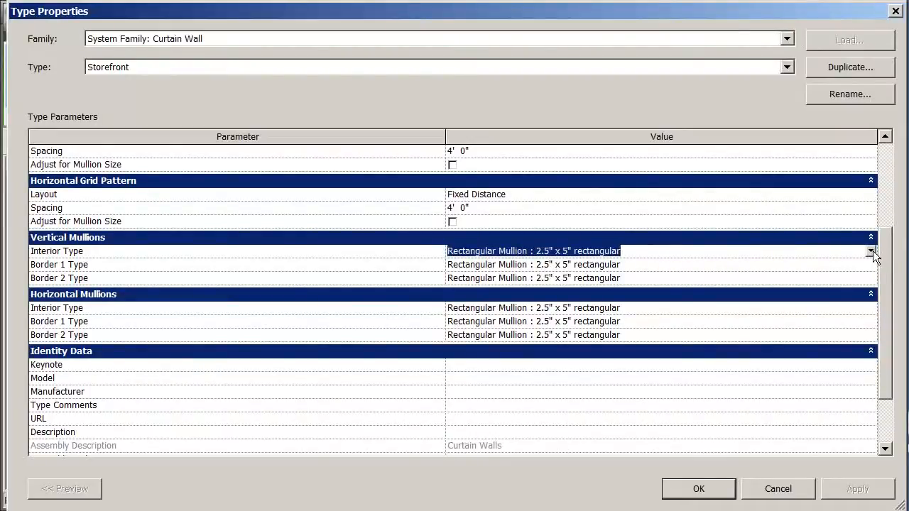
left_click(871, 251)
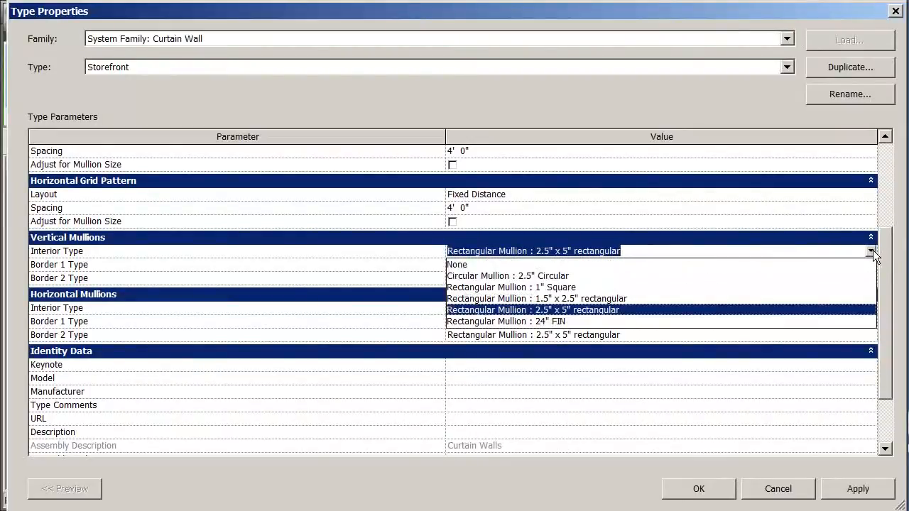
left_click(540, 322)
left_click(857, 497)
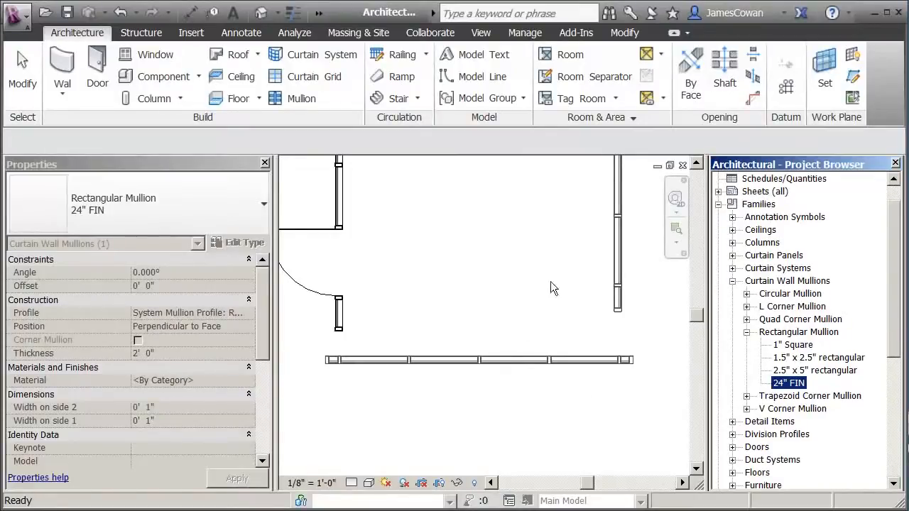
- Check the mullion assignments of the lower wall's Storefront type and the thickness and widths of the 24" FIN mullion type
left_click(526, 360)
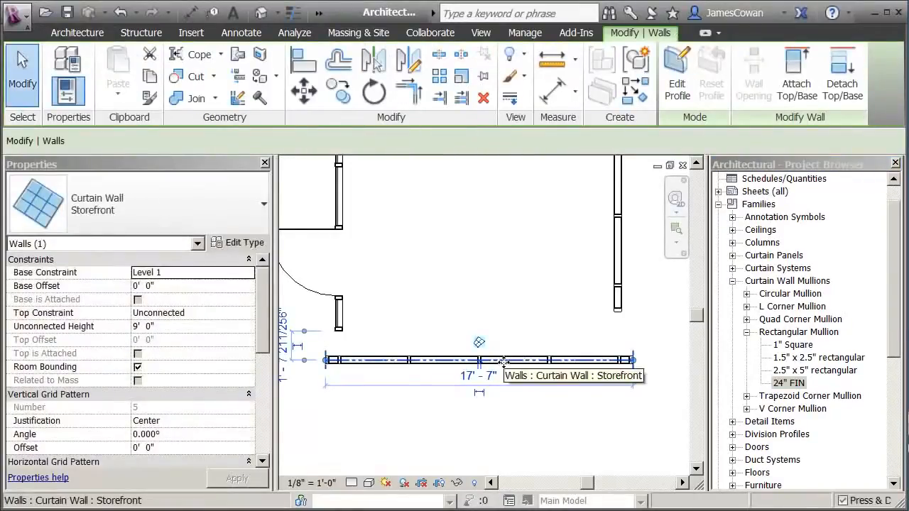
left_click(234, 244)
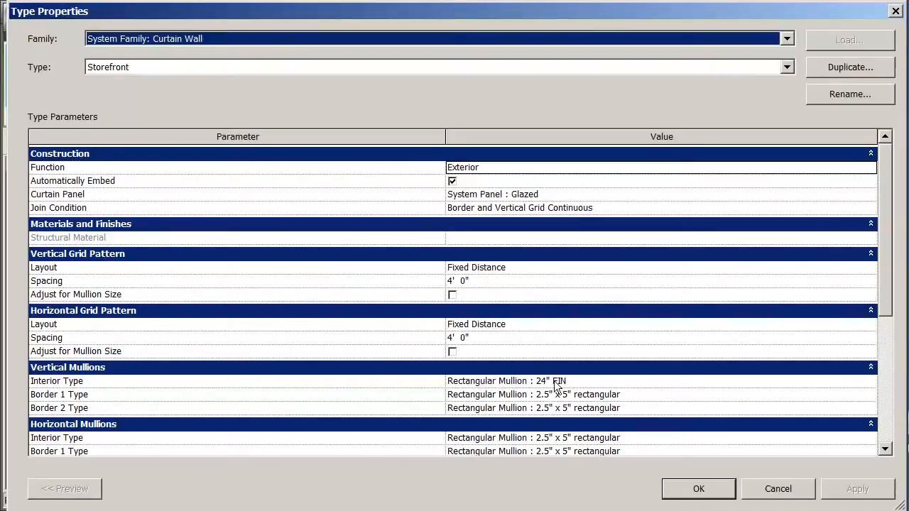
left_click(712, 490)
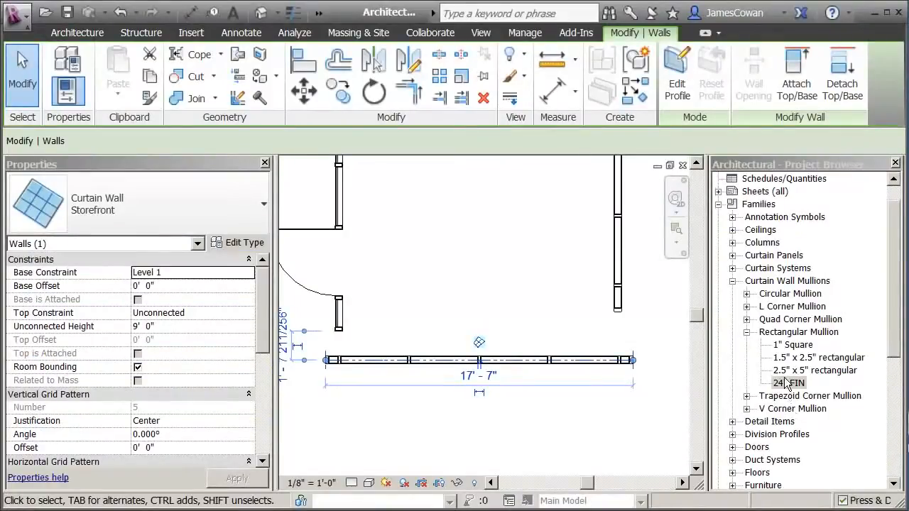
left_click(785, 384)
right_click(785, 388)
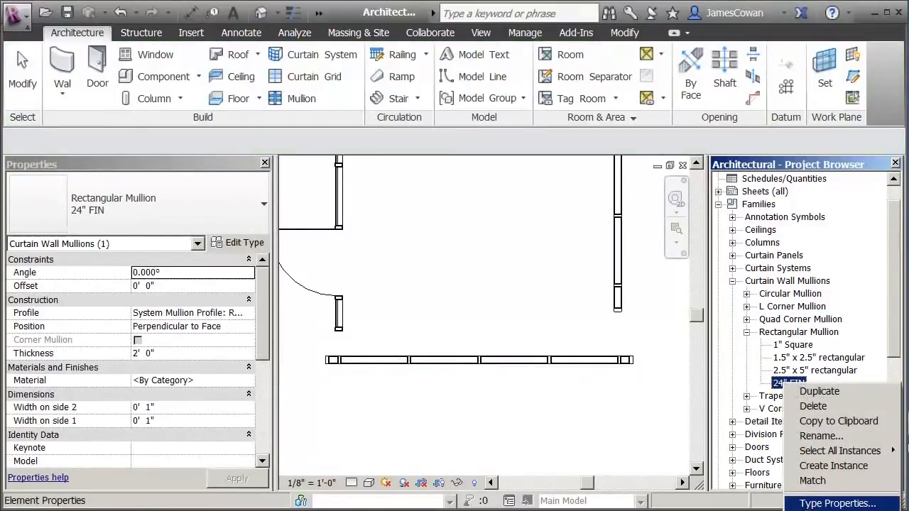
left_click(838, 503)
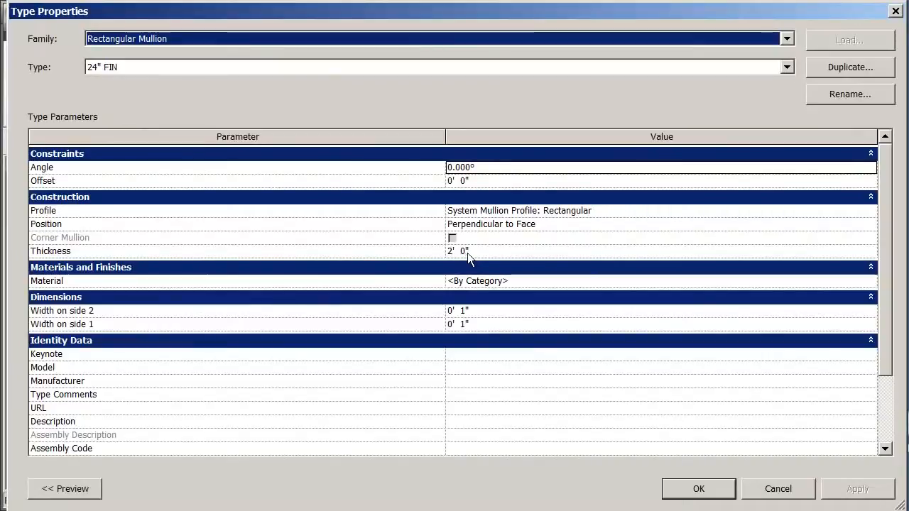
left_click(710, 489)
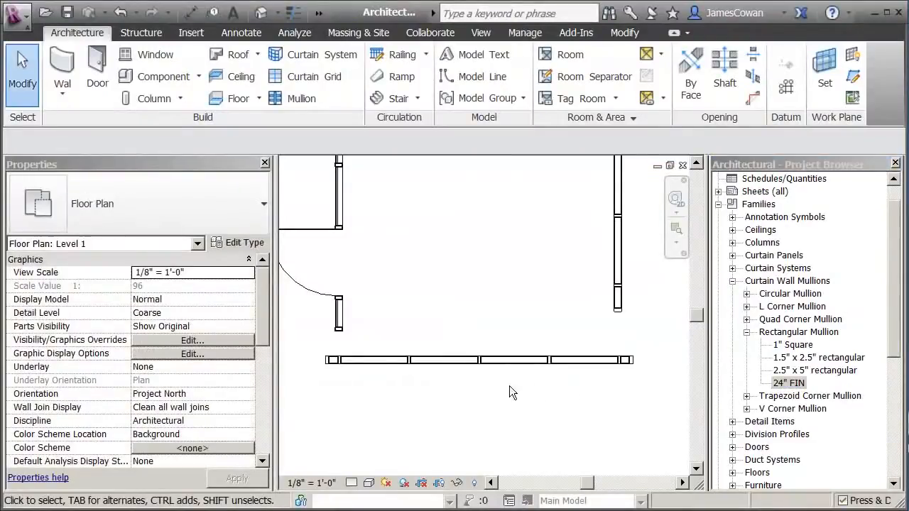
- Examine the interior mullions of the lower storefront wall up close in the Level 1 plan
scroll(425, 403, "up", 1)
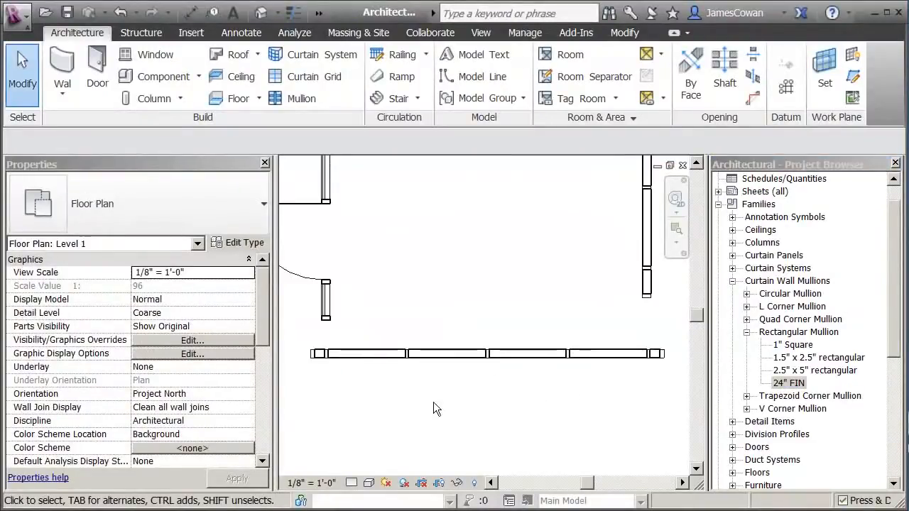
left_click(458, 358)
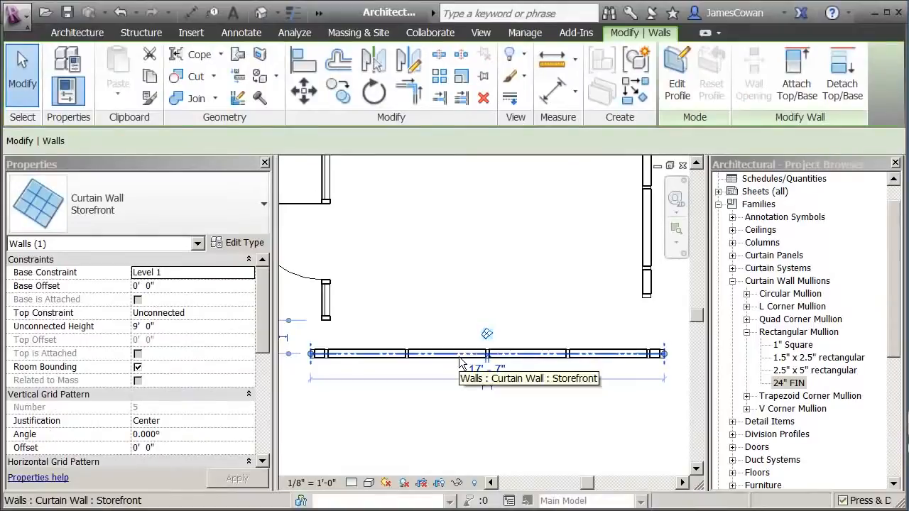
scroll(306, 378, "up", 1)
scroll(358, 378, "down", 1)
scroll(350, 371, "up", 1)
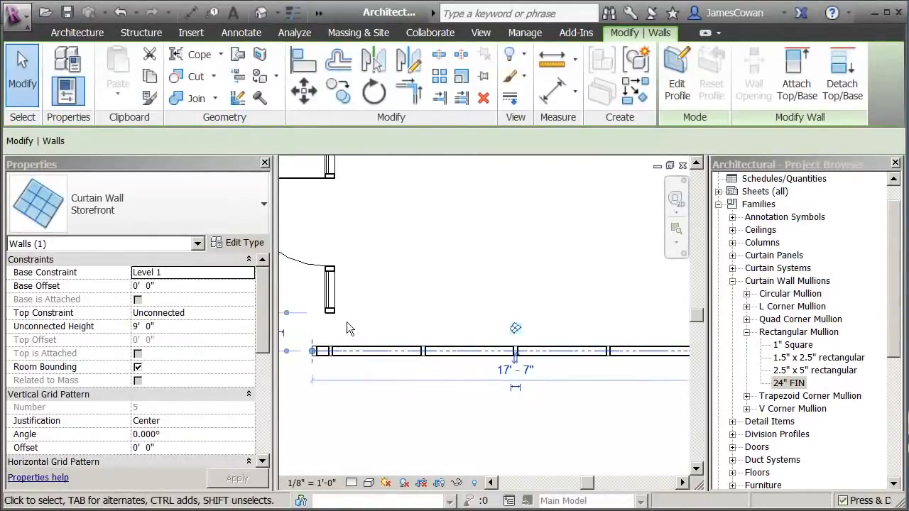
left_click(375, 396)
scroll(398, 364, "up", 2)
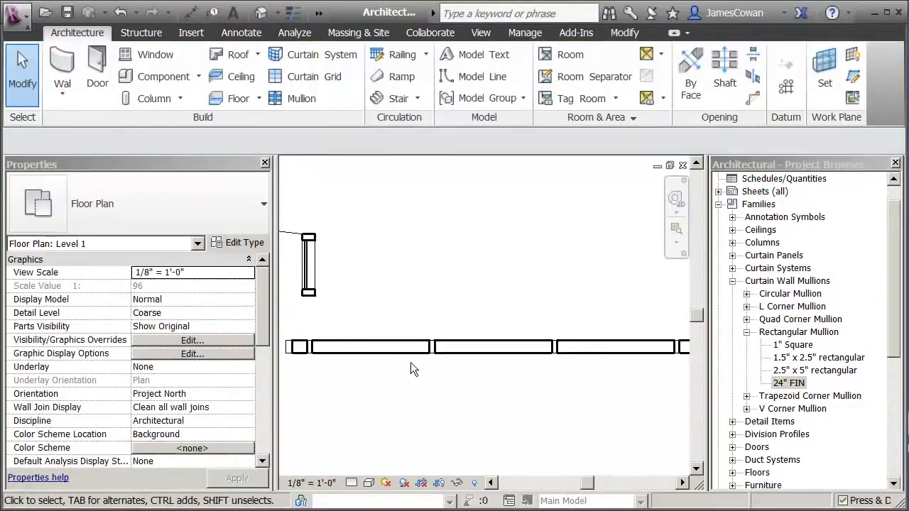
scroll(421, 400, "down", 2)
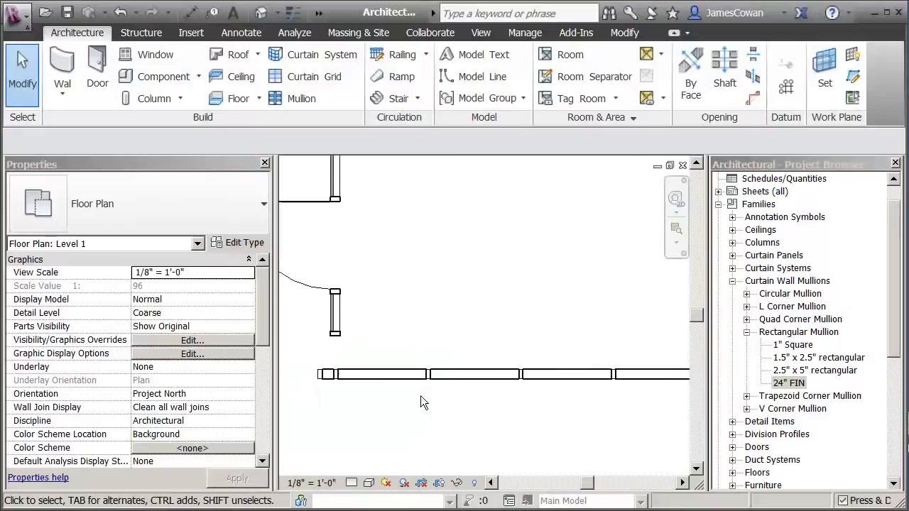
- Save the project and create a perspective camera view from southwest of the lower storefront wall, aimed northeast into the enclosed room
scroll(419, 402, "down", 3)
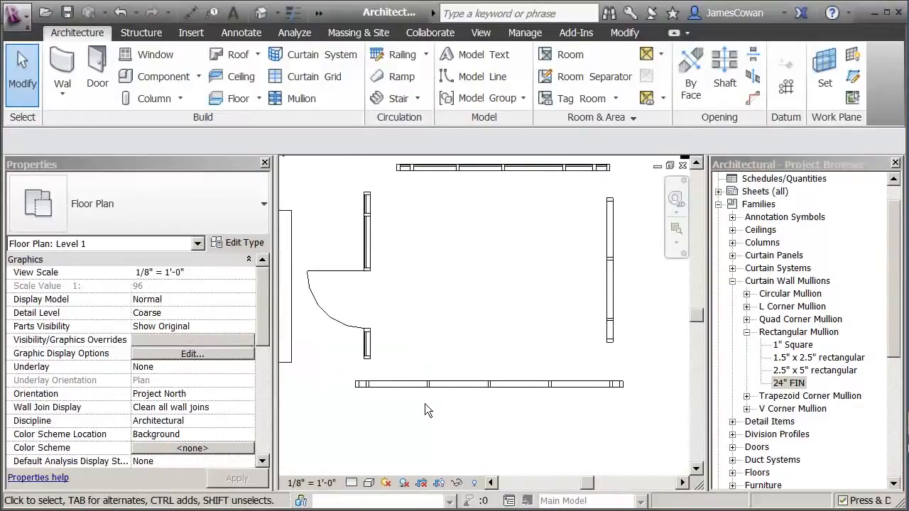
middle_click_drag(430, 396, 430, 395)
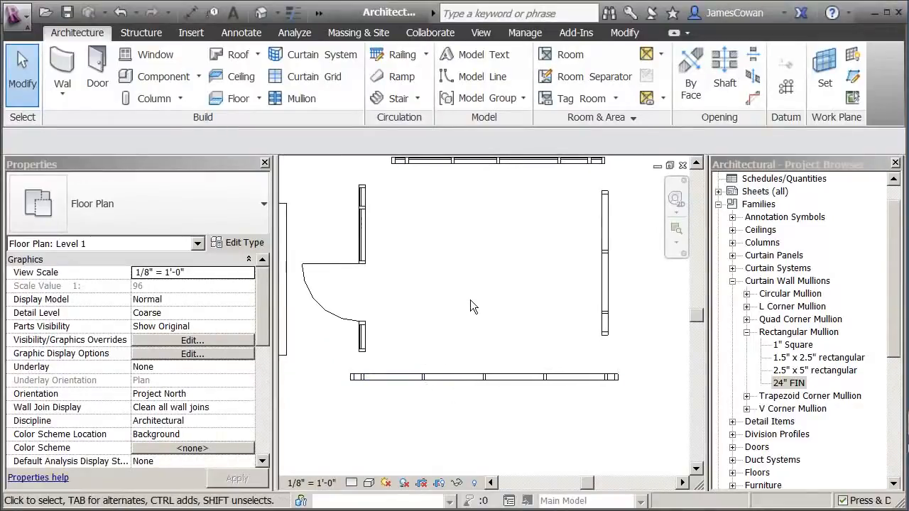
scroll(451, 286, "down", 2)
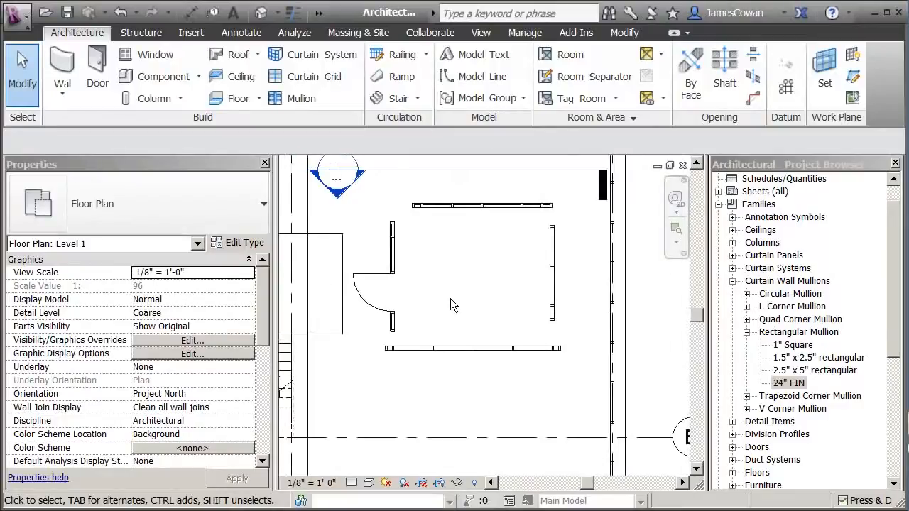
scroll(450, 298, "down", 1)
scroll(455, 295, "down", 1)
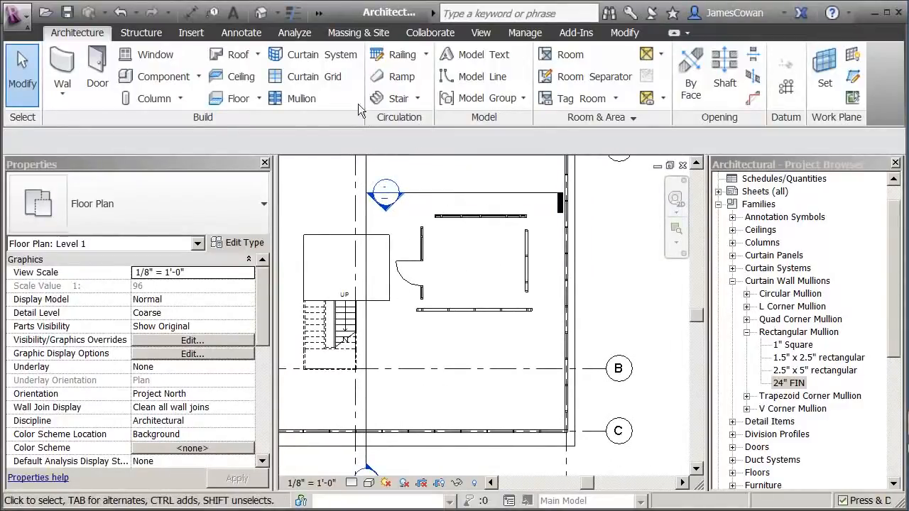
left_click(481, 35)
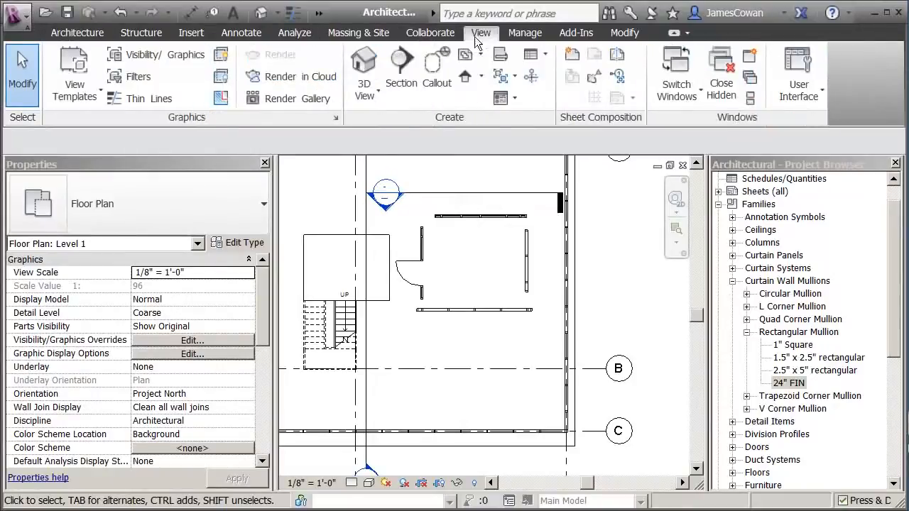
left_click(360, 99)
left_click(361, 167)
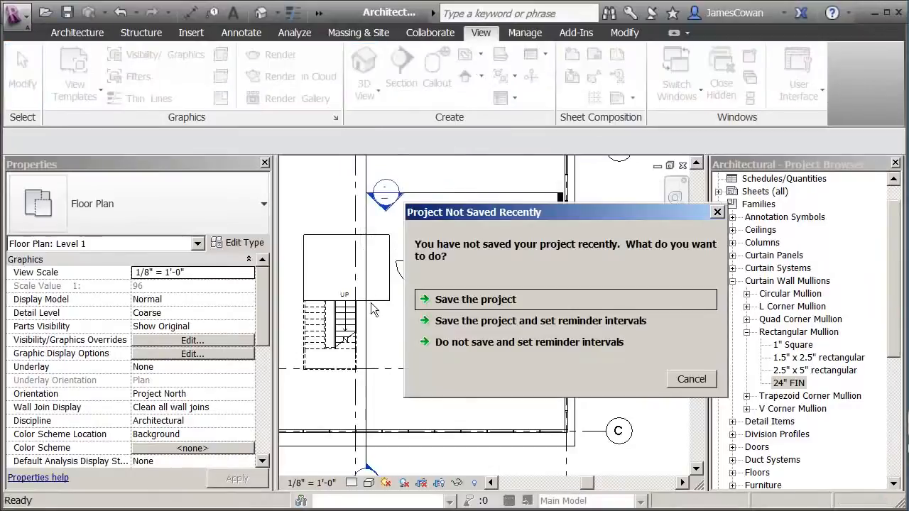
left_click(446, 301)
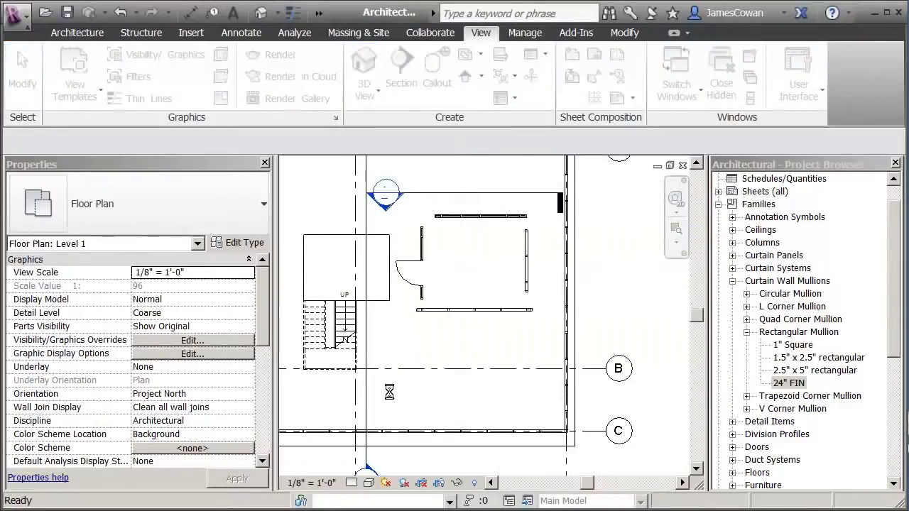
left_click(380, 408)
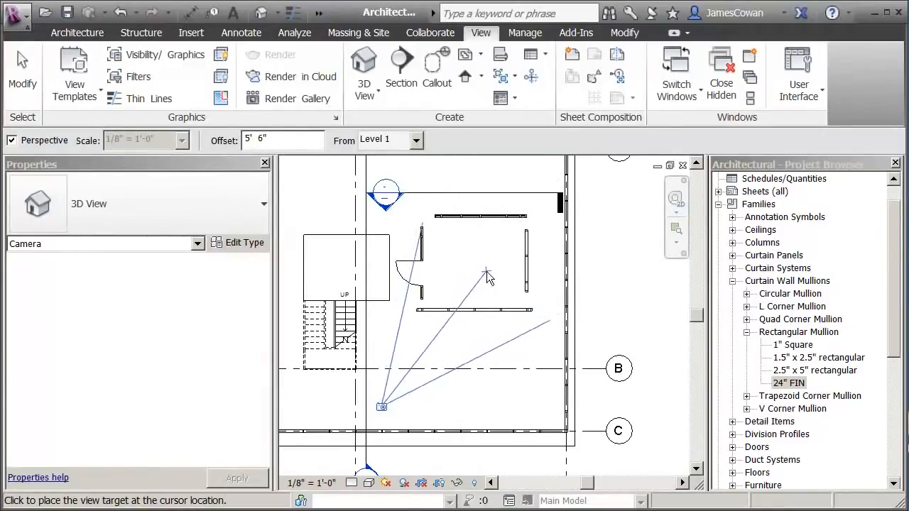
left_click(493, 246)
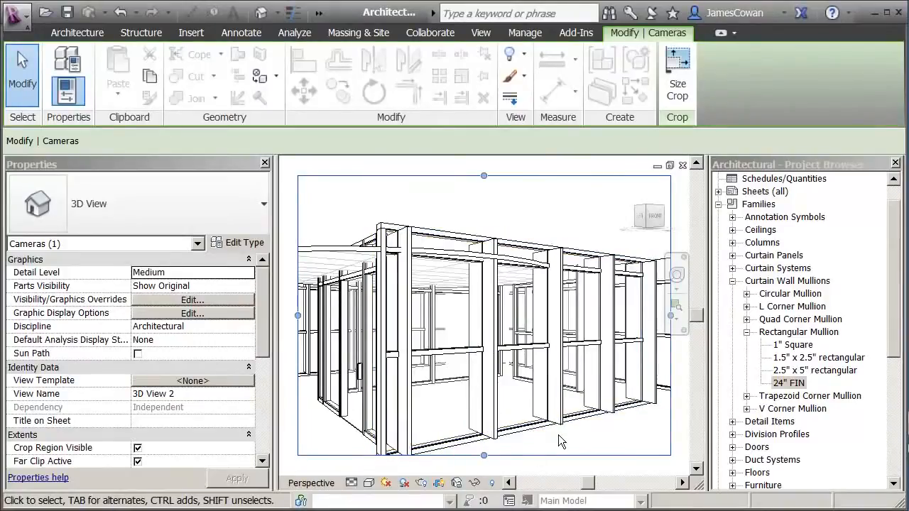
- Change the perspective camera view's visual style to show filled surfaces and glass on the storefront walls
scroll(558, 426, "down", 1)
middle_click_drag(558, 422, 553, 386)
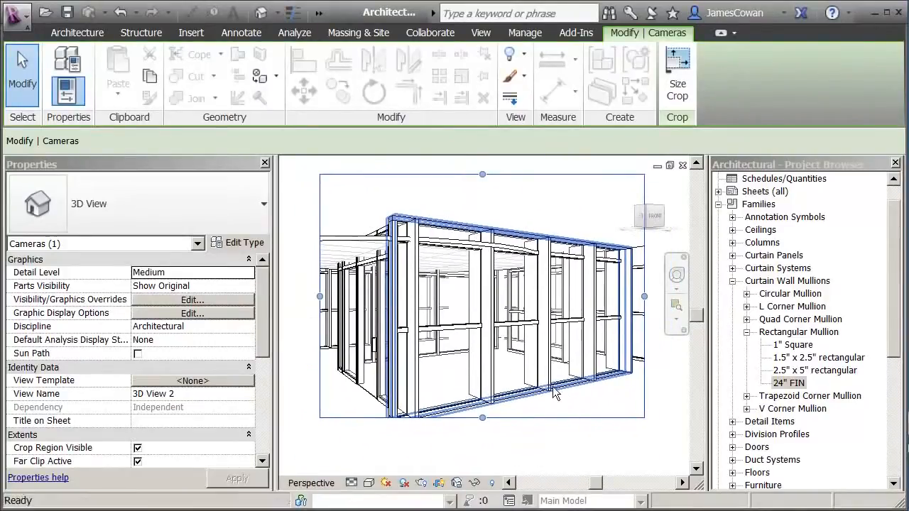
left_click(790, 383)
right_click(789, 384)
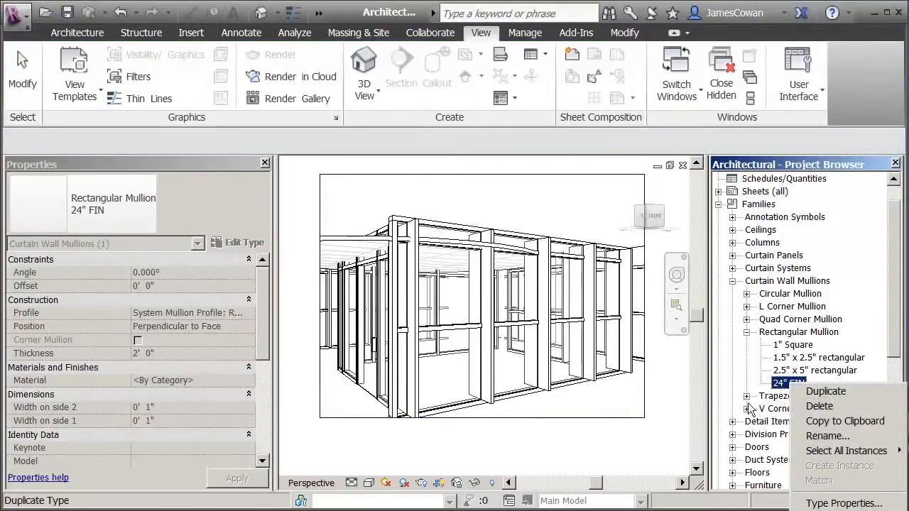
left_click(663, 442)
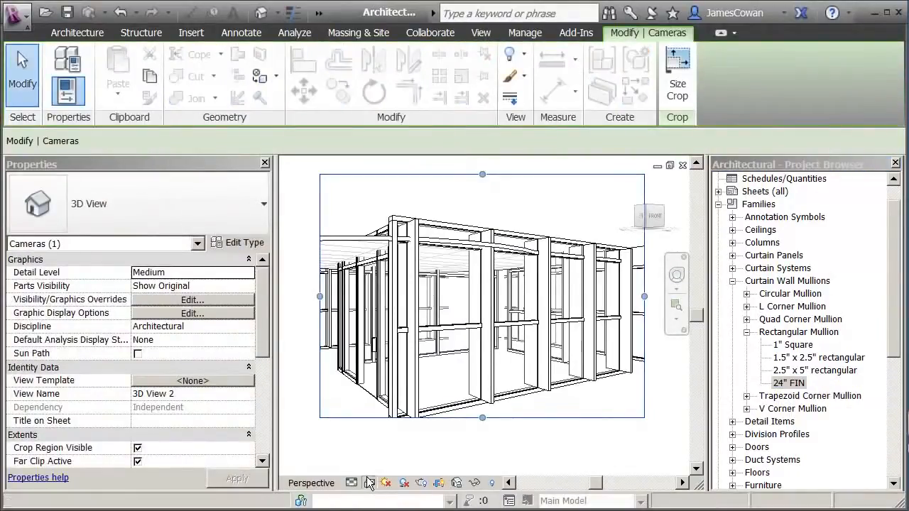
left_click(368, 482)
left_click(371, 449)
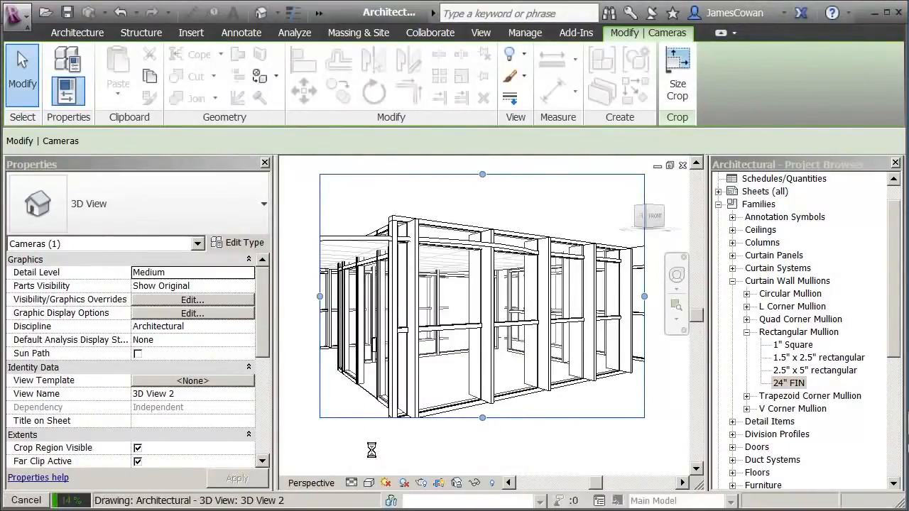
left_click(480, 234)
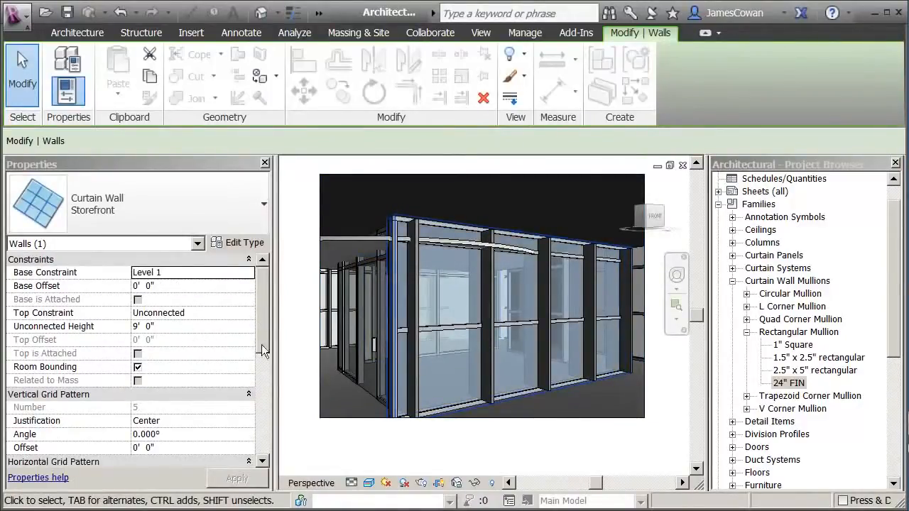
left_click(602, 445)
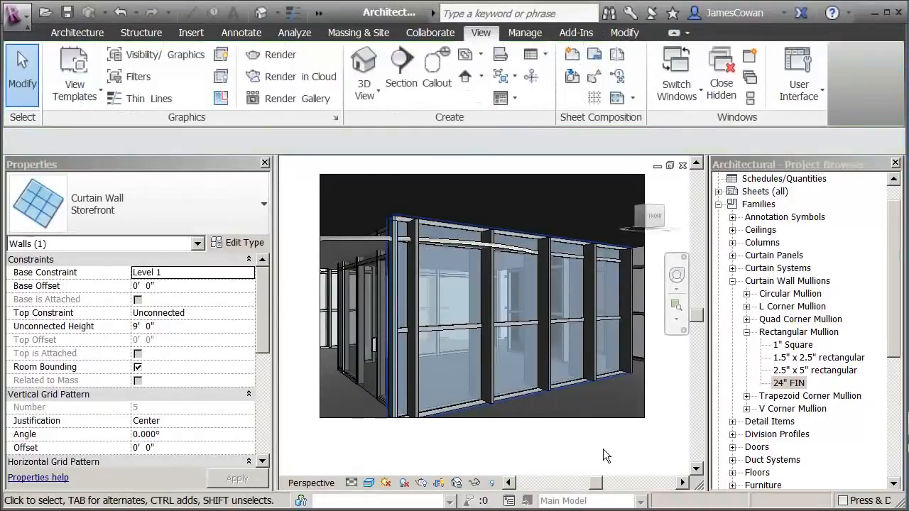
- Set the angle of the 24" FIN rectangular mullion type to 10° and apply the change
right_click(778, 385)
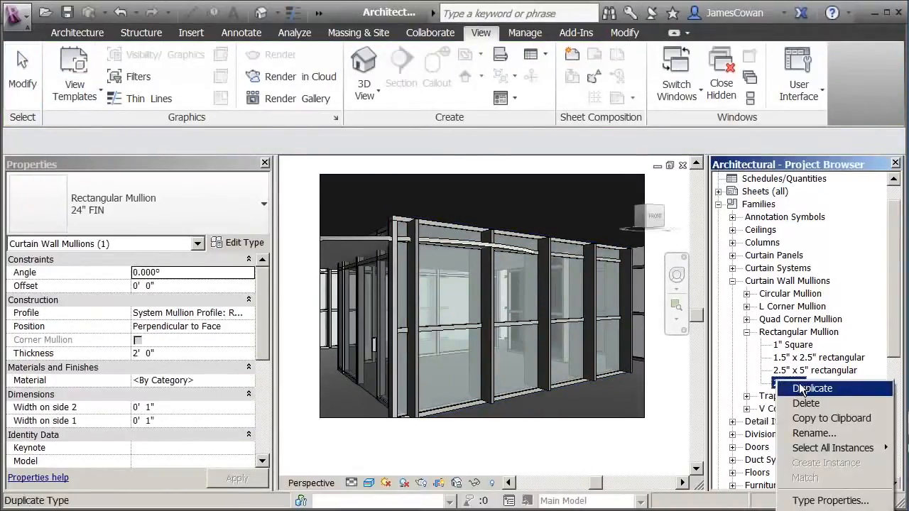
left_click(802, 500)
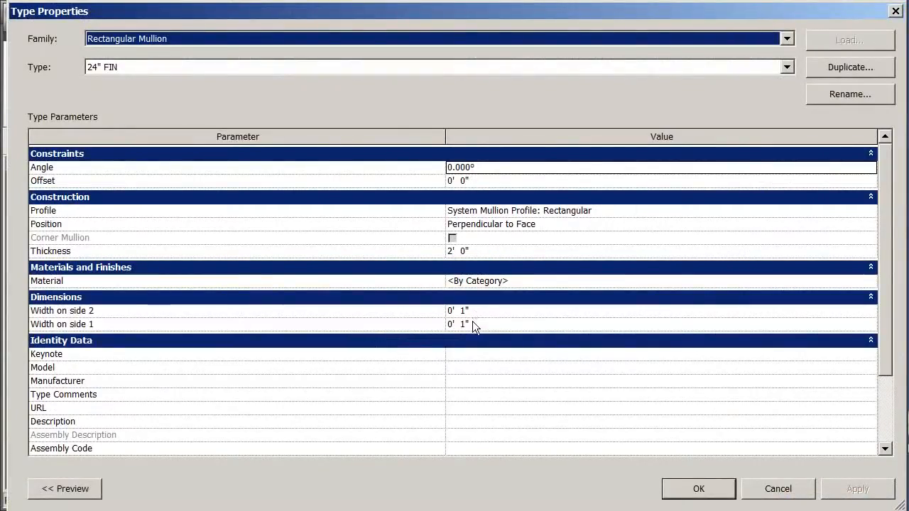
left_click(493, 168)
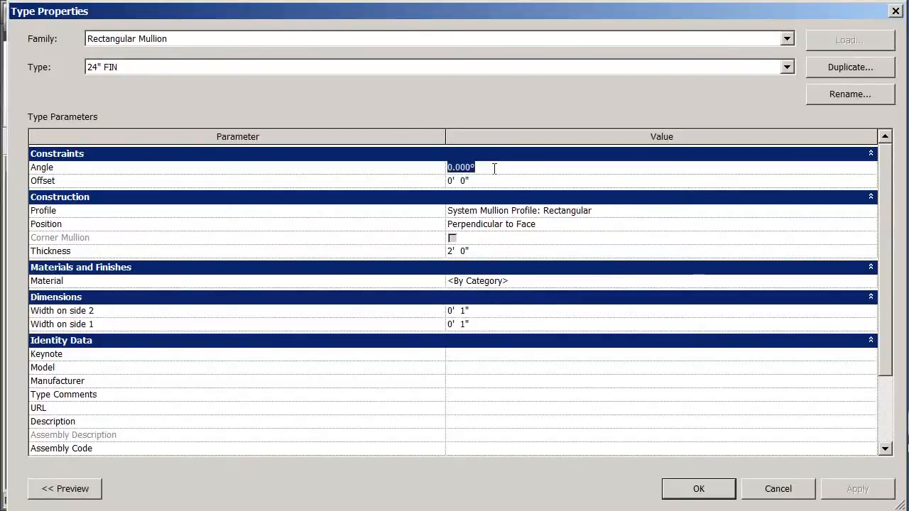
type("1")
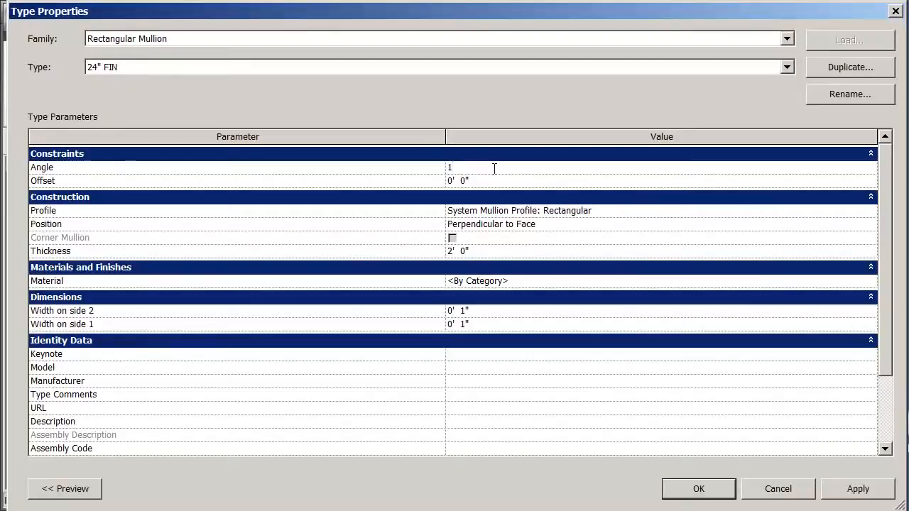
left_click(859, 489)
left_click(685, 490)
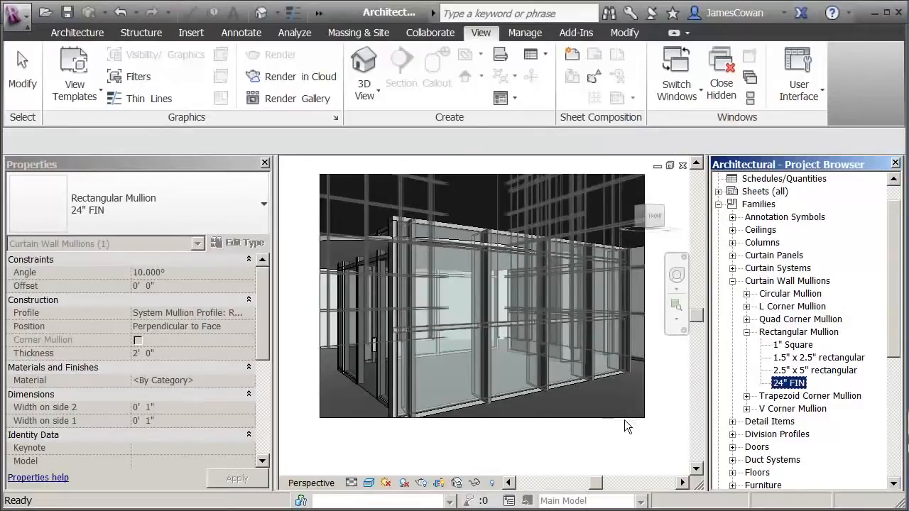
- Set the angle of the 24" FIN rectangular mullion type to 45° and clear the selection
right_click(786, 388)
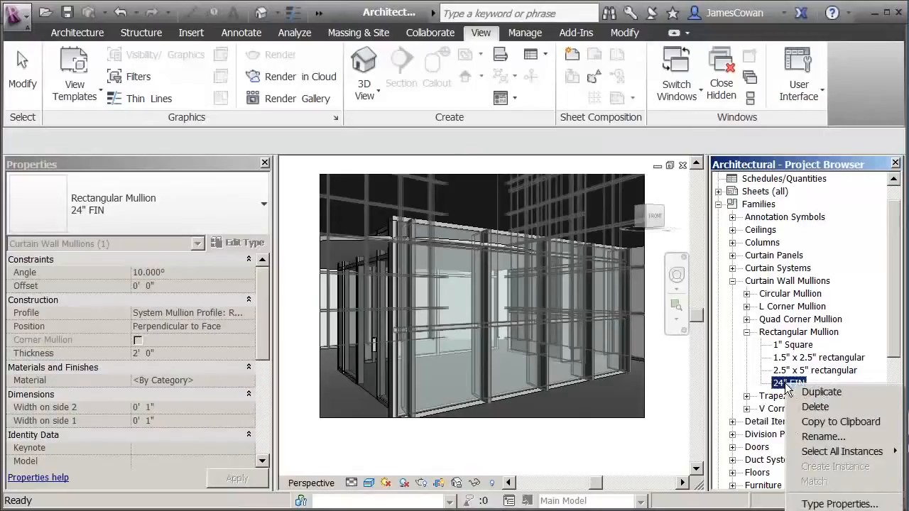
left_click(830, 504)
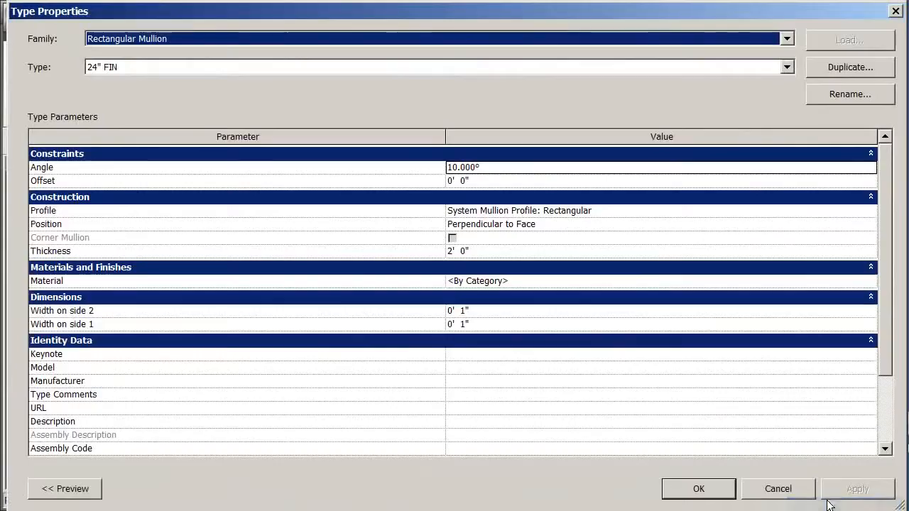
left_click(488, 169)
type("4")
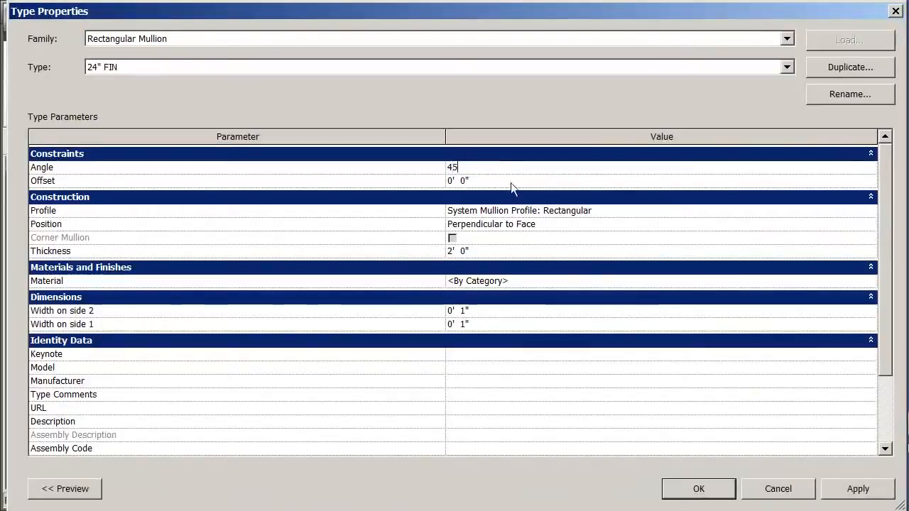
type("5")
left_click(704, 490)
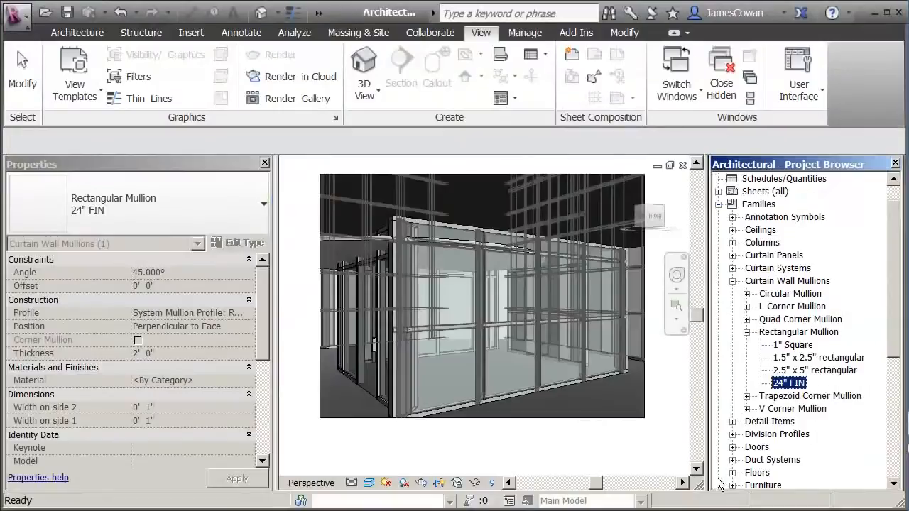
left_click(481, 445)
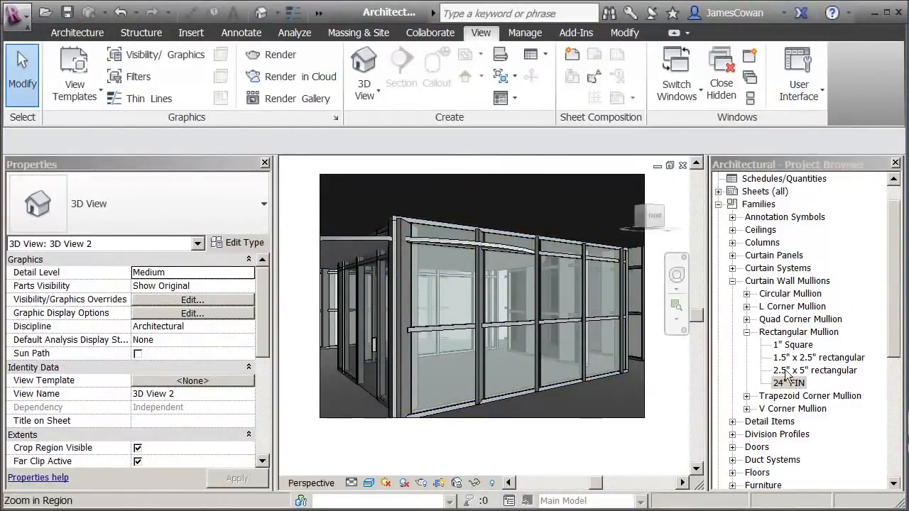
- Open the Level 1 floor plan and examine the mullions of the lower storefront wall up close
left_click_drag(899, 291, 898, 272)
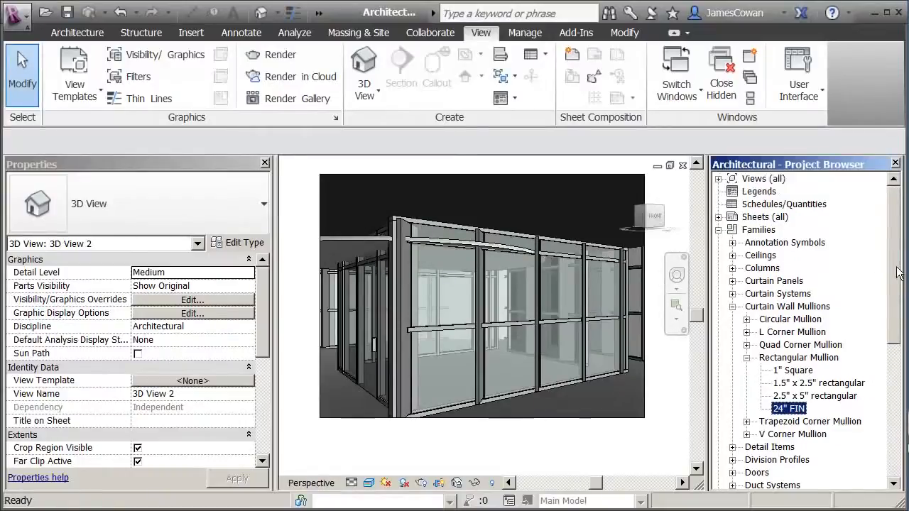
left_click(718, 179)
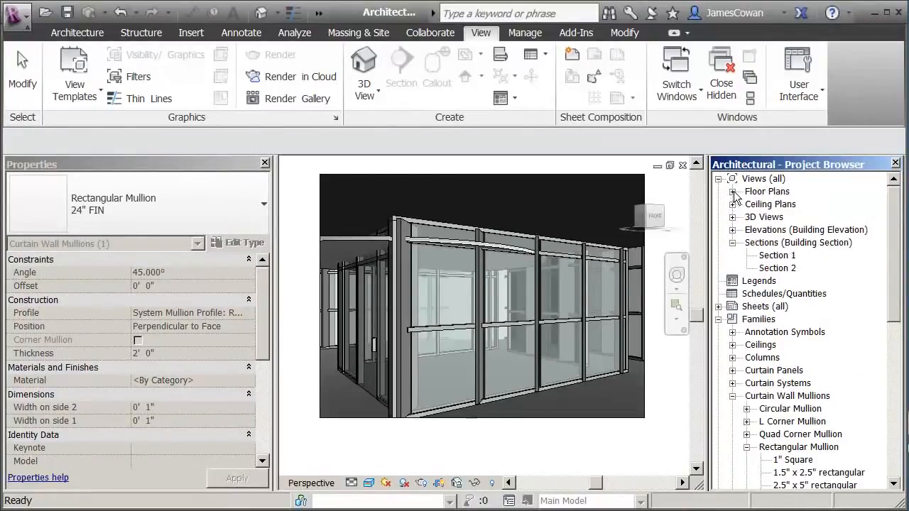
left_click(732, 192)
double_click(766, 204)
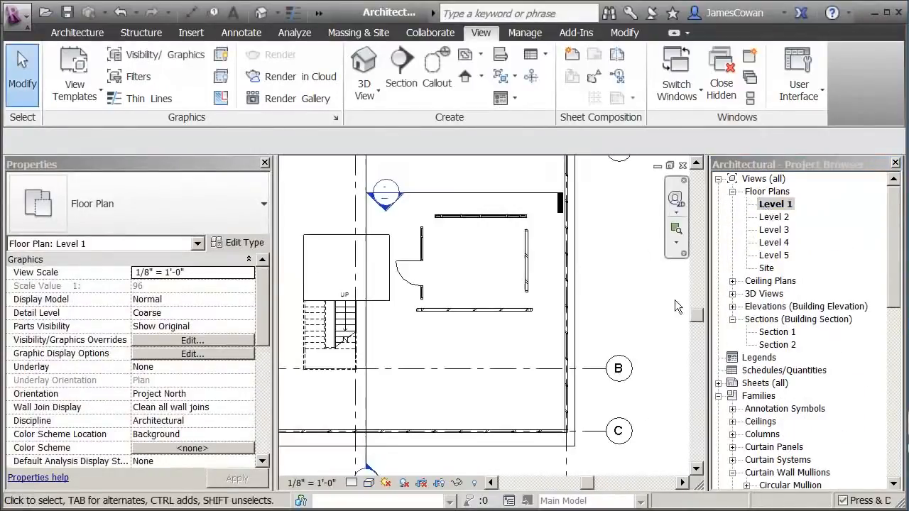
scroll(452, 325, "up", 7)
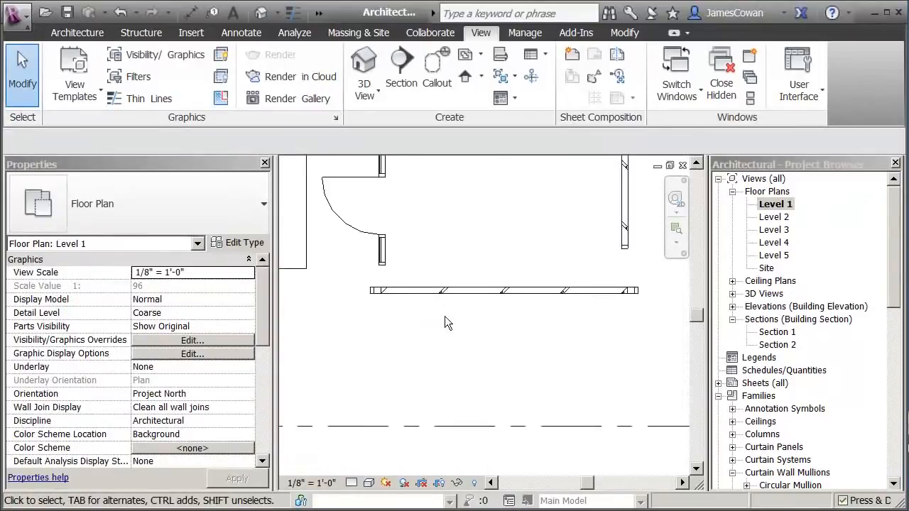
middle_click_drag(469, 337, 487, 350)
scroll(472, 333, "down", 1)
scroll(472, 334, "down", 1)
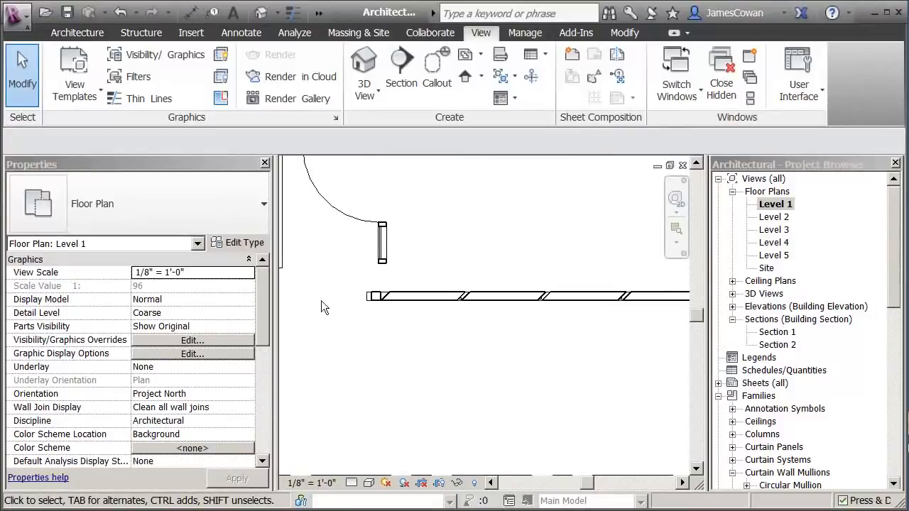
- Set the cut plane offset in the Level 1 plan's view range to 4' 3" and uncover the lower wall
left_click_drag(261, 318, 262, 452)
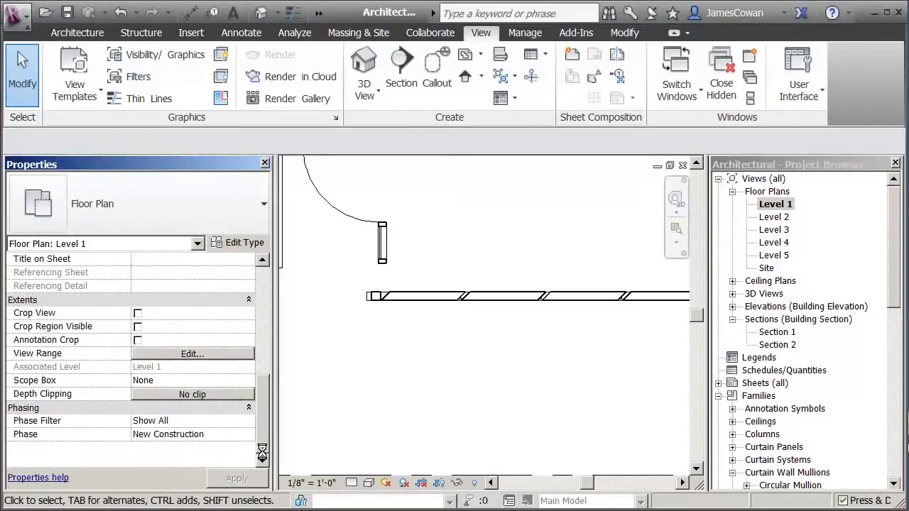
left_click(205, 354)
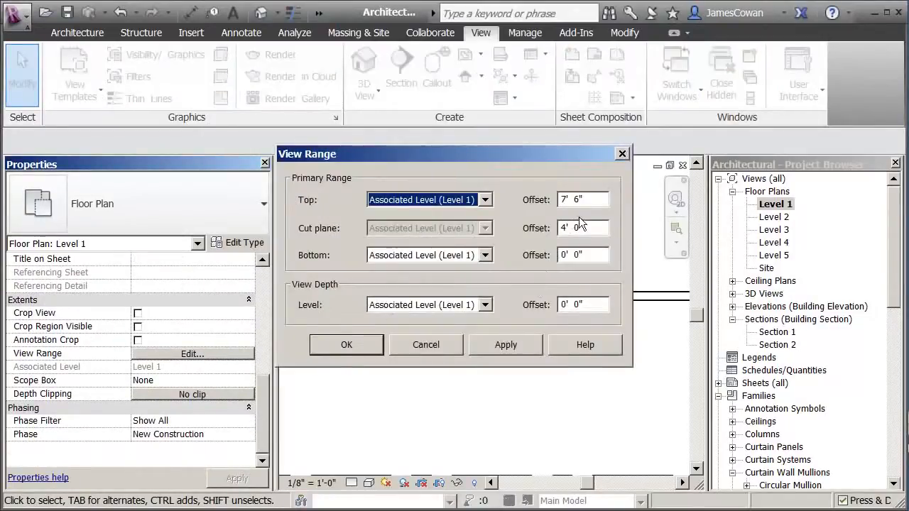
double_click(564, 228)
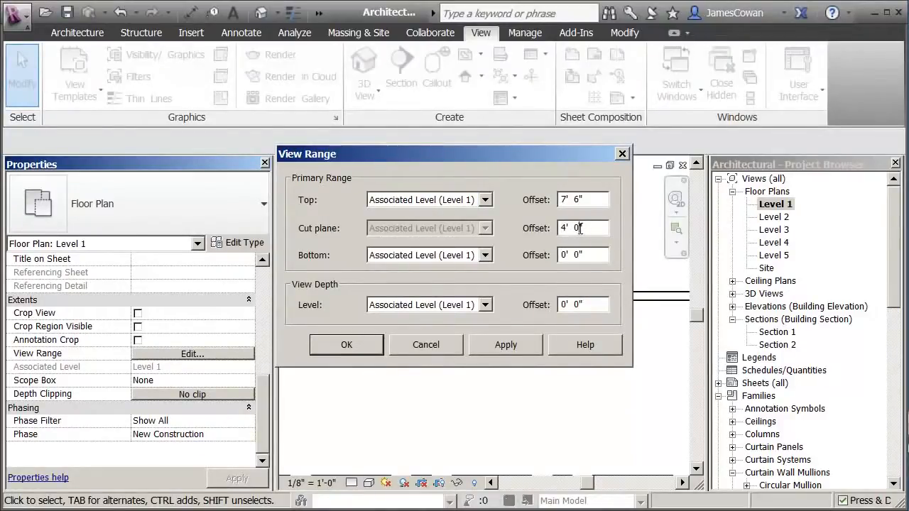
type("3")
left_click(512, 346)
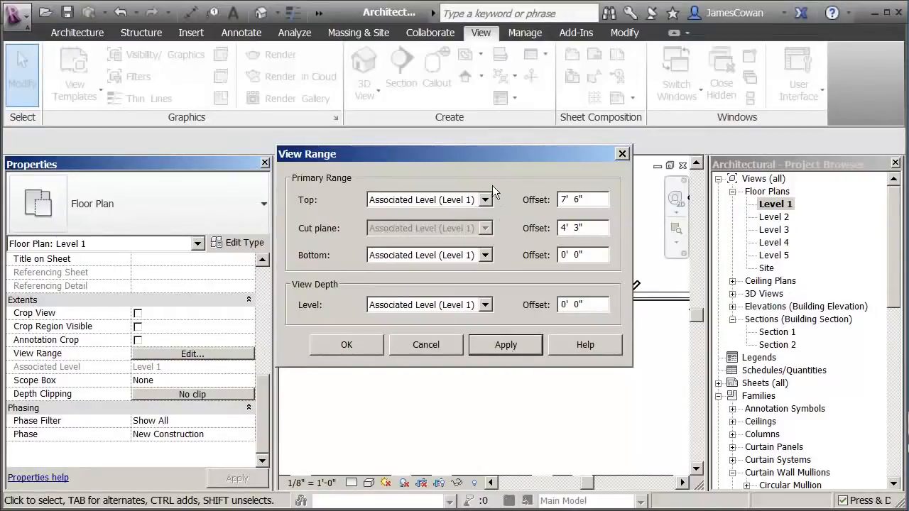
left_click_drag(493, 151, 761, 52)
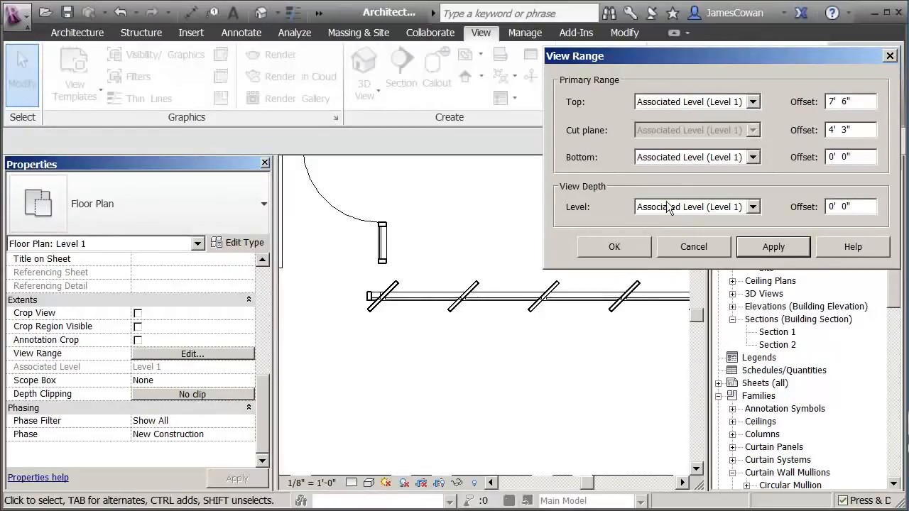
- Return the cut plane offset in the Level 1 plan's view range to 4' 0" and apply it
left_click_drag(861, 132, 823, 130)
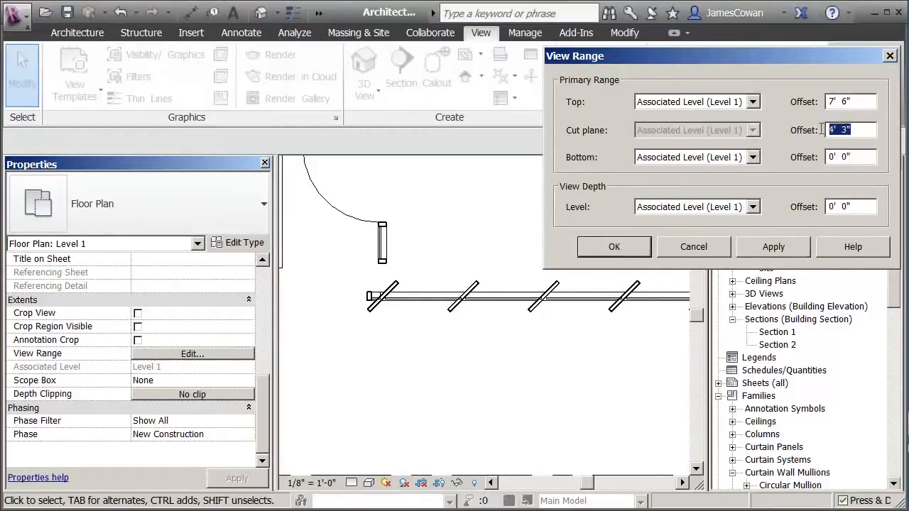
type("4")
left_click(775, 249)
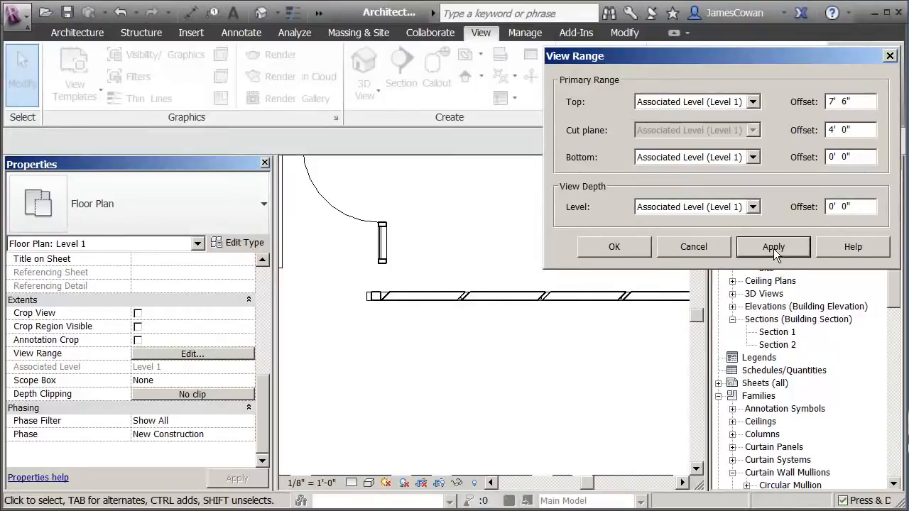
- Set the cut plane offset in the Level 1 plan's view range to 4' 1" and accept the view range
left_click_drag(857, 130, 791, 130)
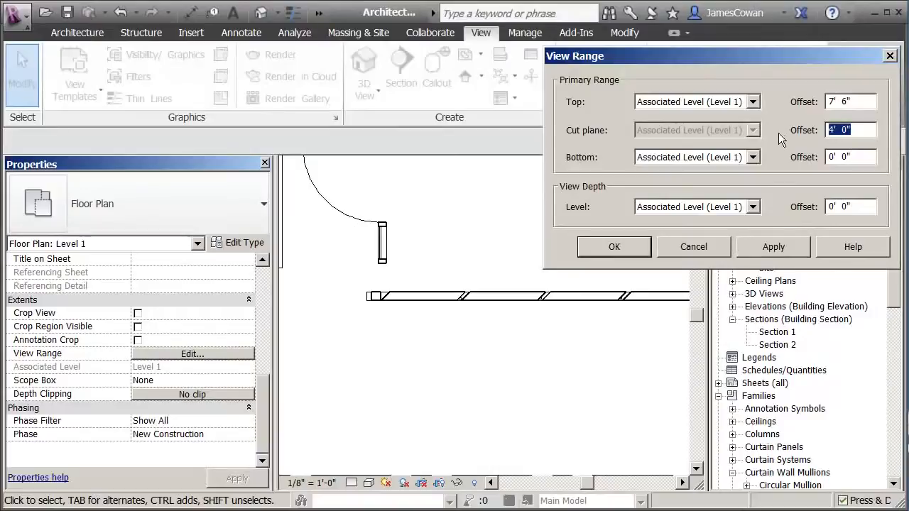
type("4'1")
left_click(772, 248)
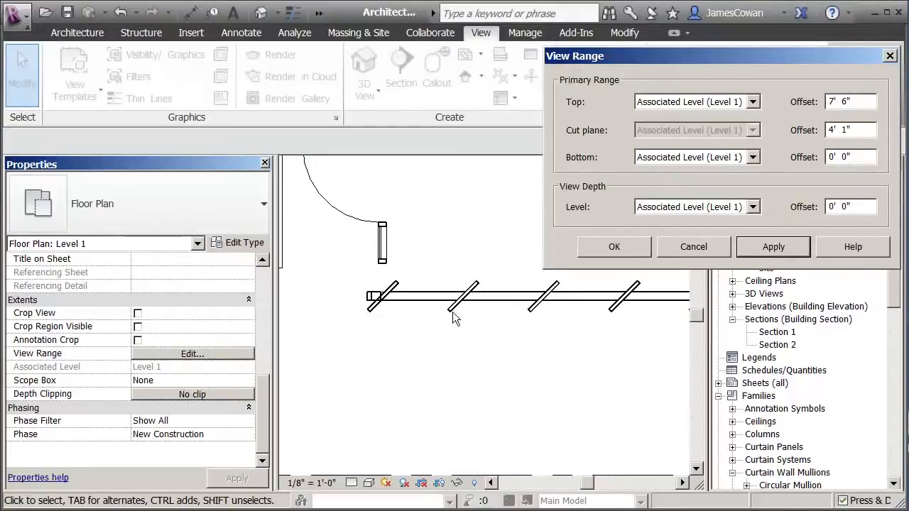
left_click(615, 254)
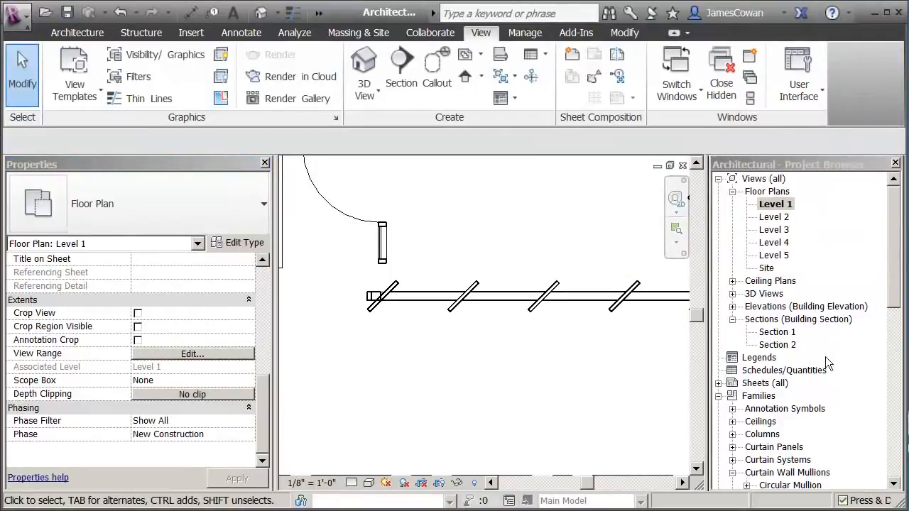
- Set the angle of the 24" FIN rectangular mullion type to 0° in its type properties and apply it
left_click_drag(896, 272, 896, 289)
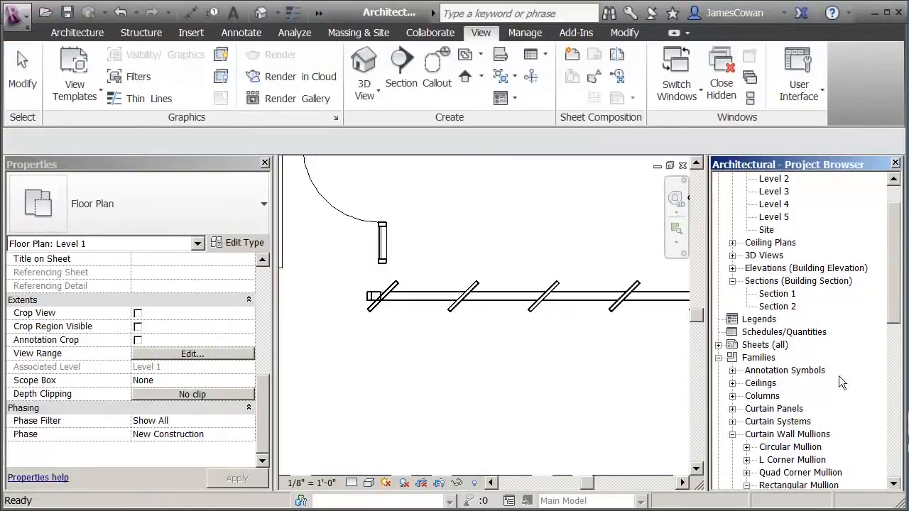
scroll(834, 375, "down", 4)
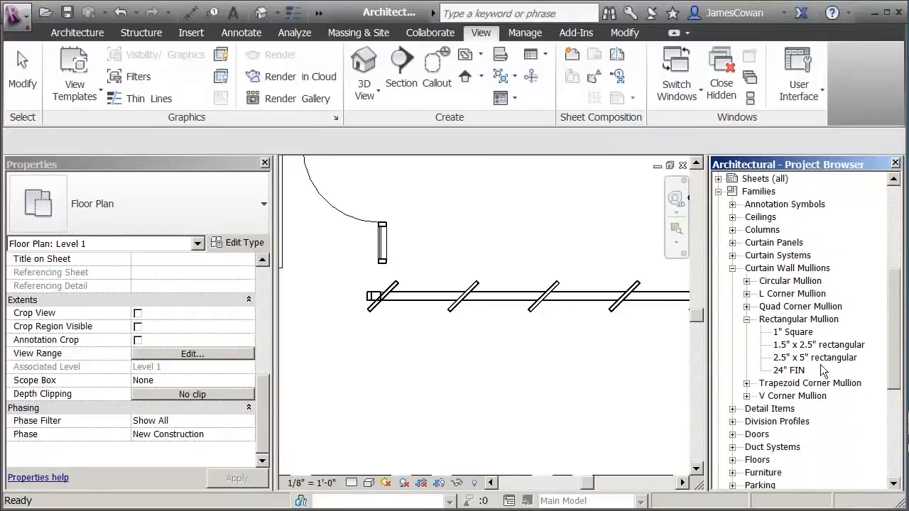
right_click(798, 371)
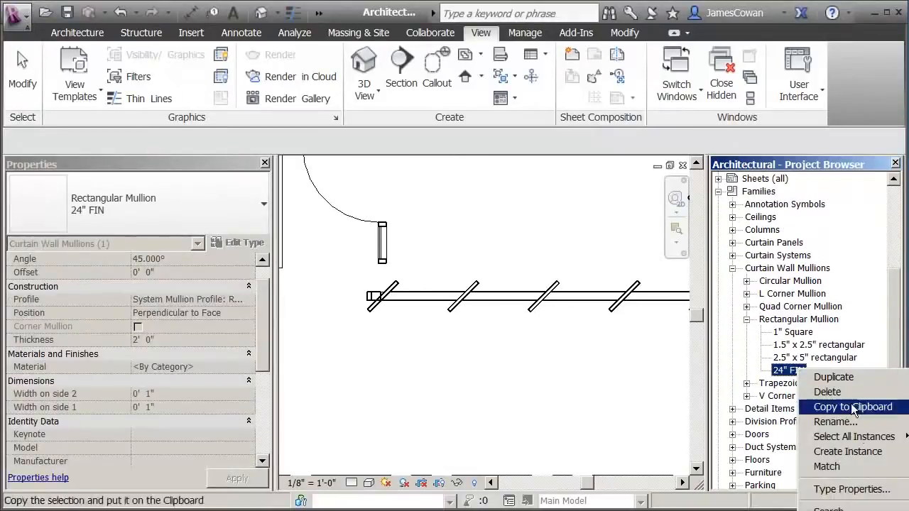
left_click(850, 489)
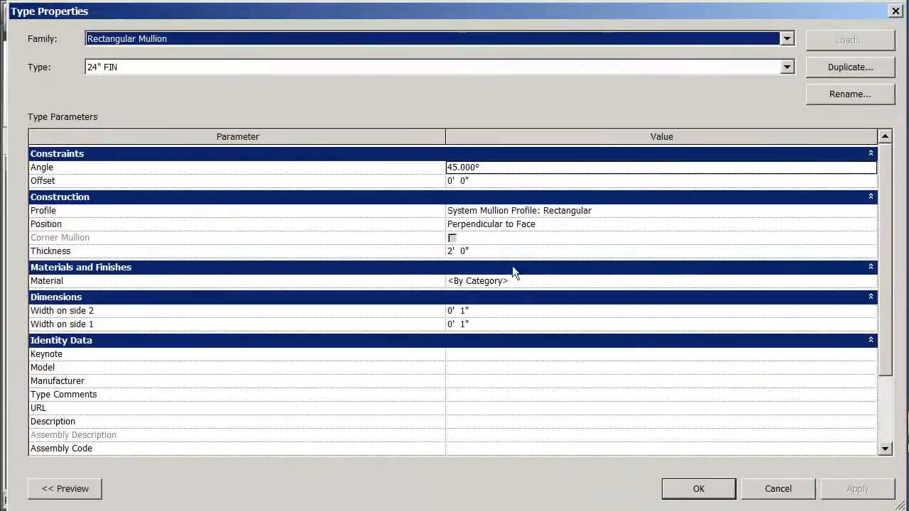
left_click(490, 166)
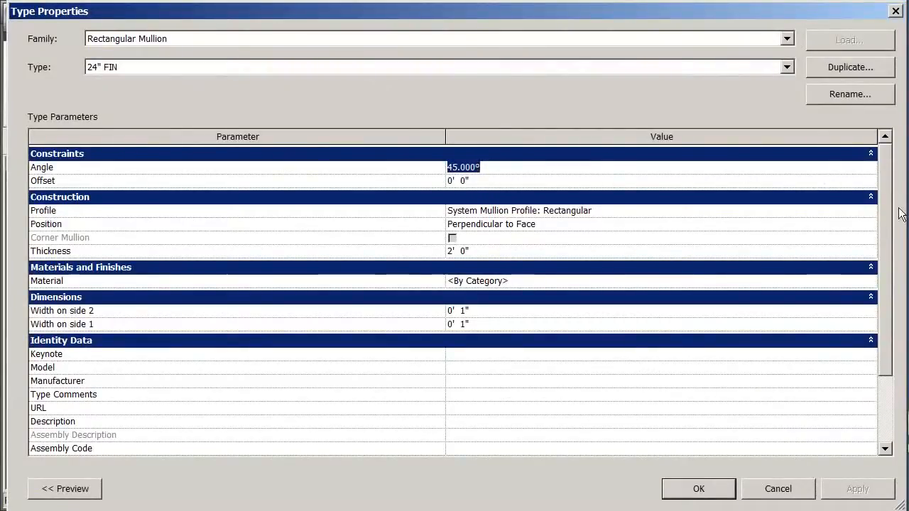
left_click_drag(902, 212, 413, 296)
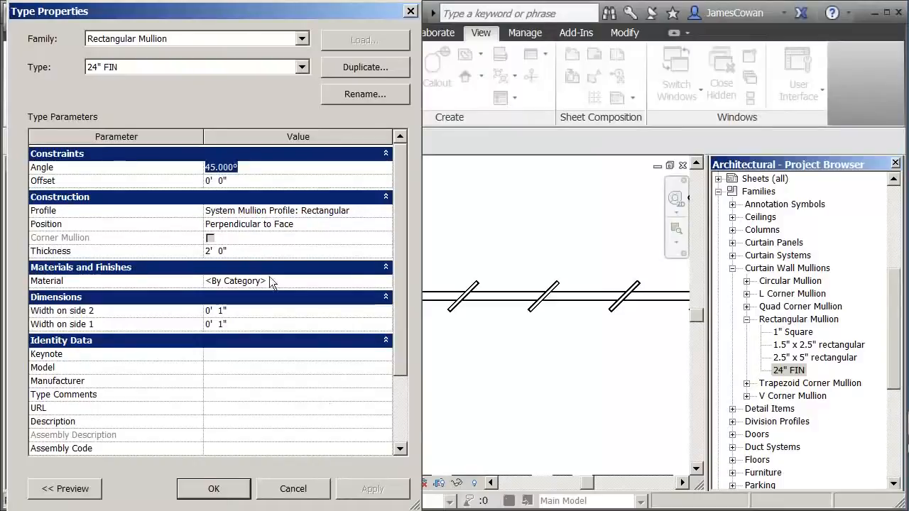
type("0")
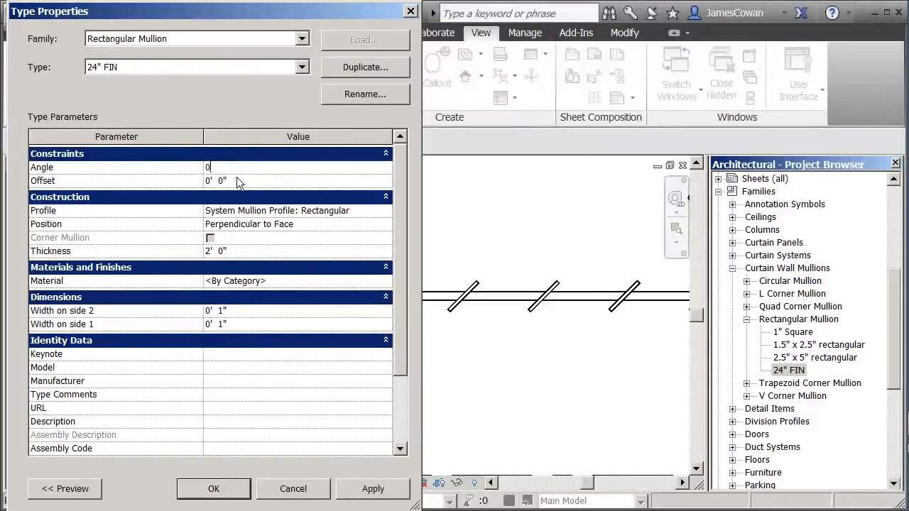
left_click(376, 489)
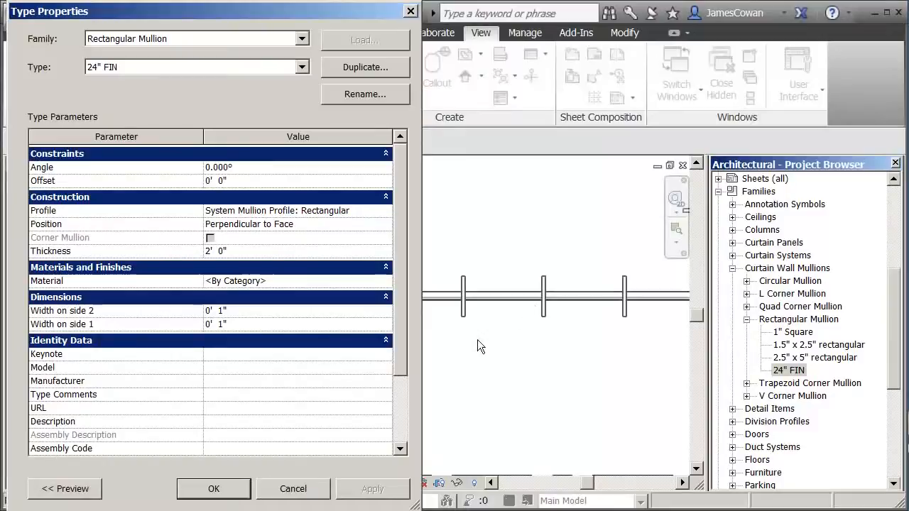
- Set the offset of the 24" FIN mullion type to 6" and apply it to the plan
left_click(235, 182)
type("6")
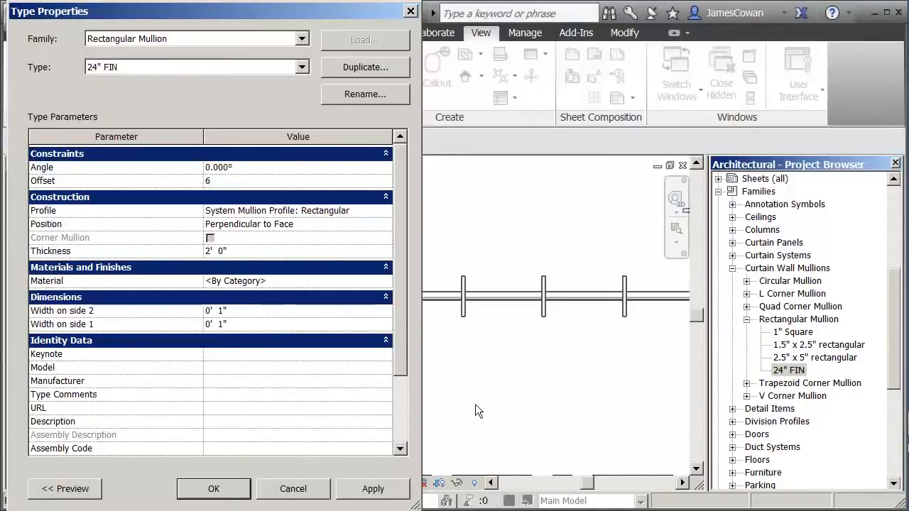
type("\"")
left_click(385, 490)
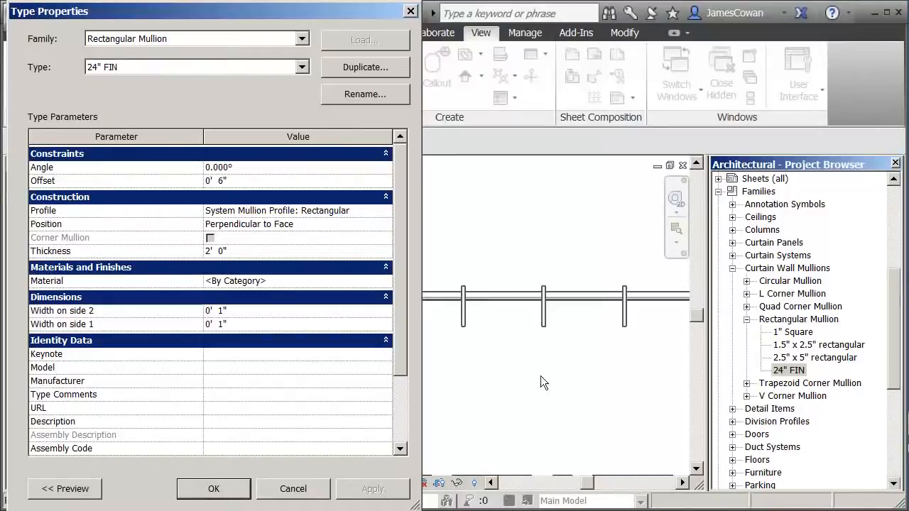
- Return the offset of the 24" FIN mullion type to 0 and apply it
left_click(237, 180)
type("0")
left_click(393, 491)
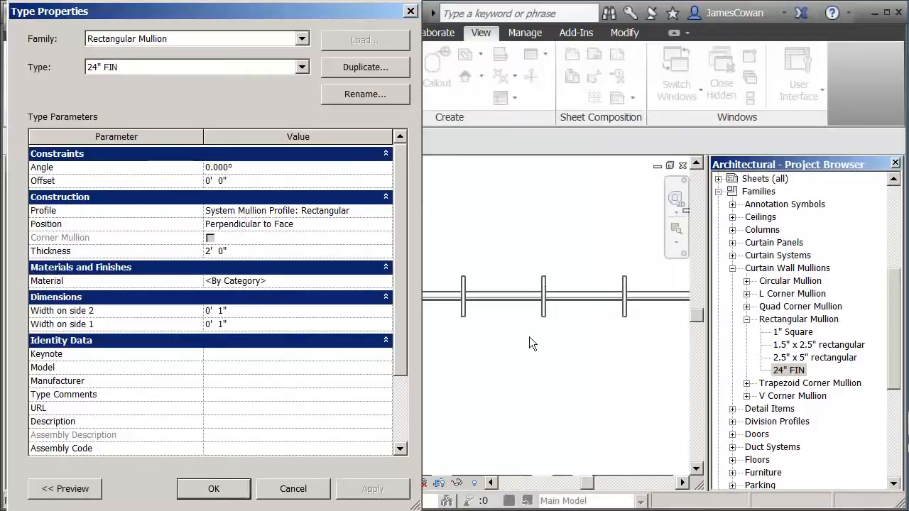
- Set the offset of the 24" FIN mullion type to -6", apply it and accept the type properties
left_click(249, 181)
type("-6")
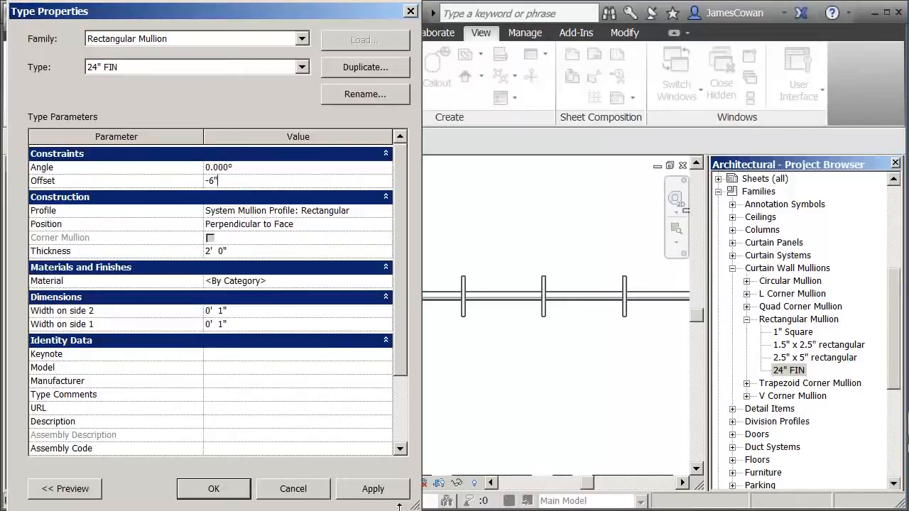
left_click(368, 489)
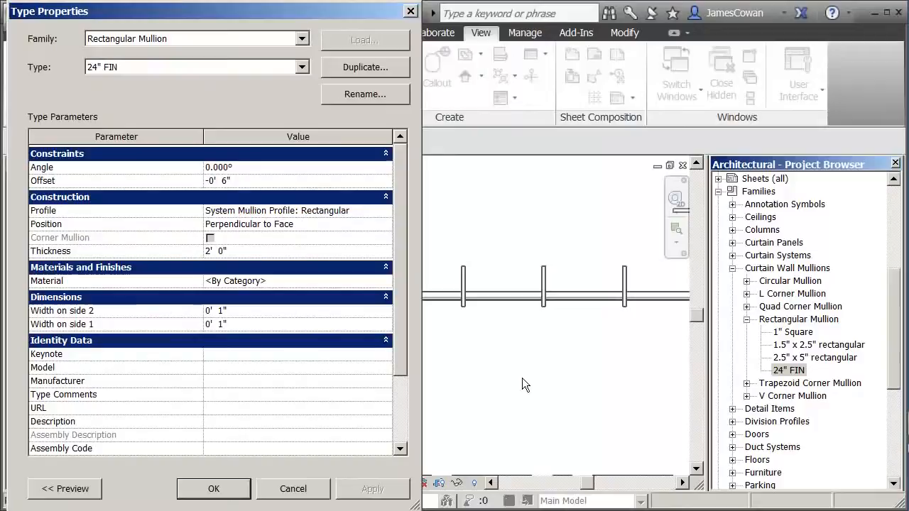
left_click(216, 490)
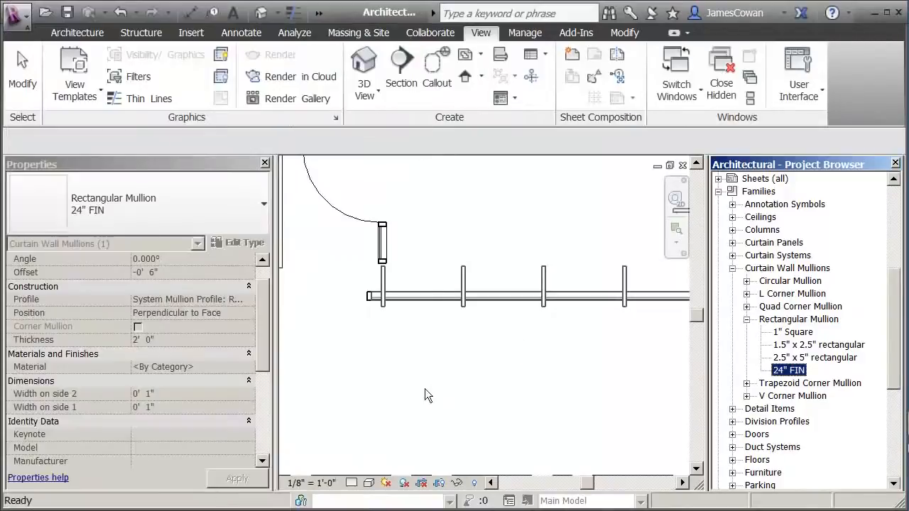
- Flip the orientation of the room's lower storefront wall to the other side and flip it back
left_click(487, 352)
middle_click_drag(493, 325, 469, 414)
scroll(480, 346, "up", 1)
scroll(469, 406, "down", 2)
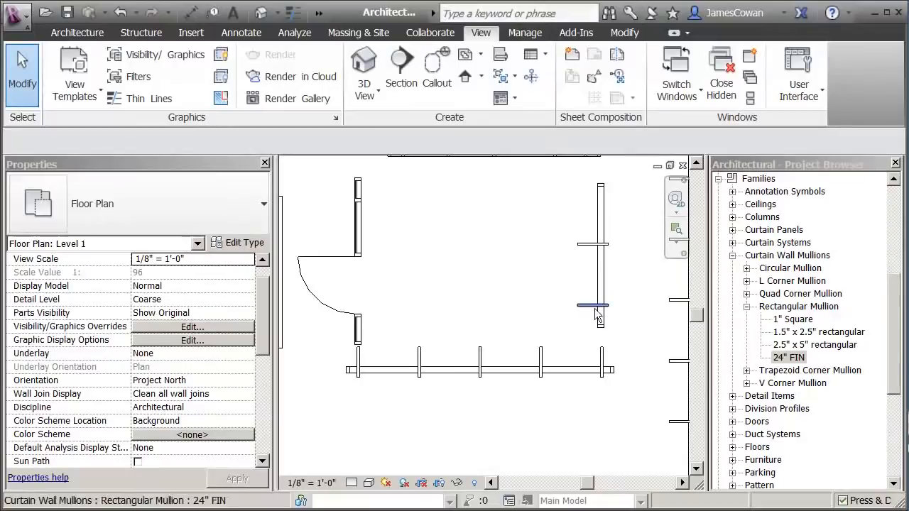
left_click(501, 371)
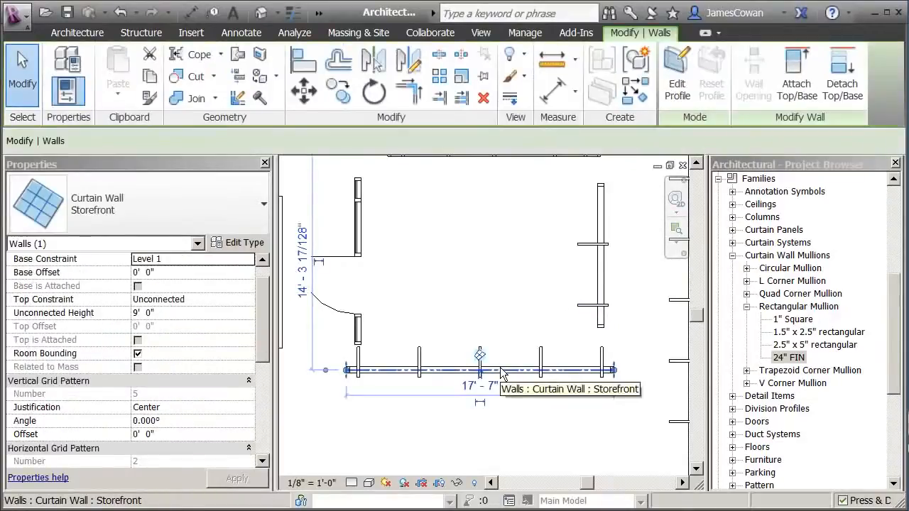
scroll(429, 430, "up", 2)
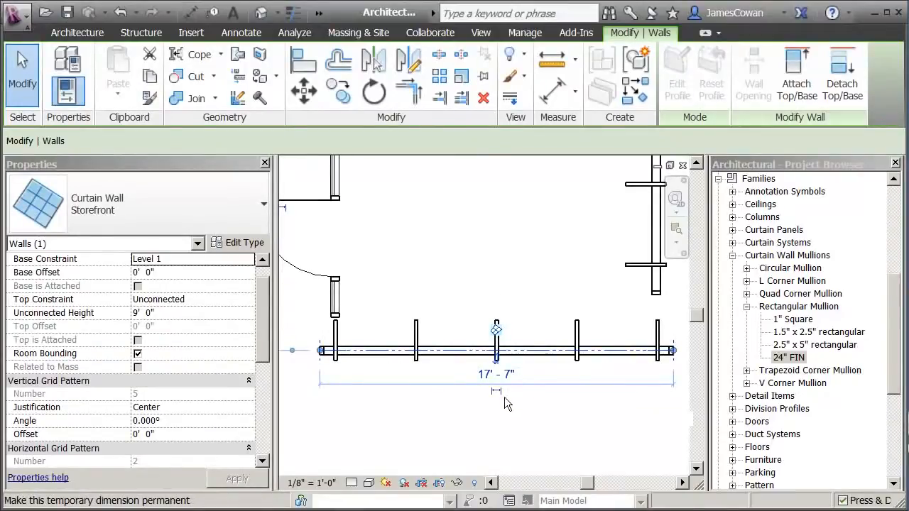
key("space")
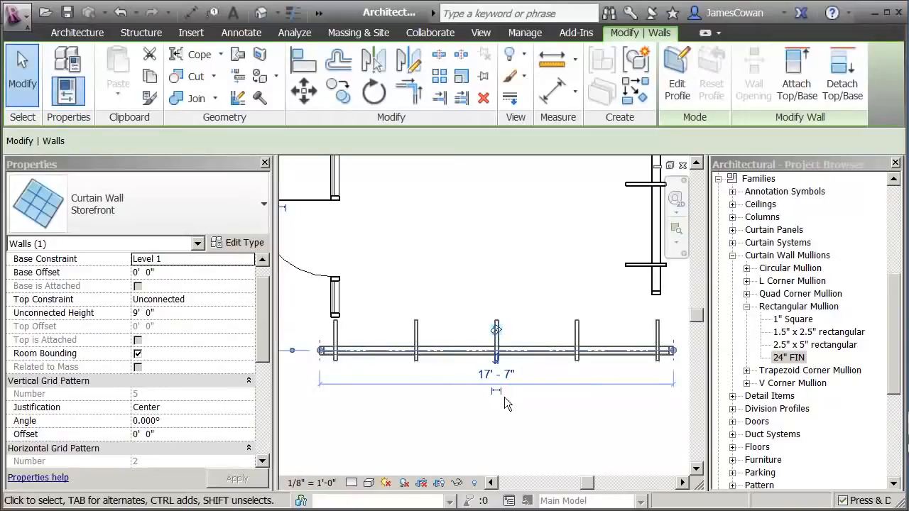
key("space")
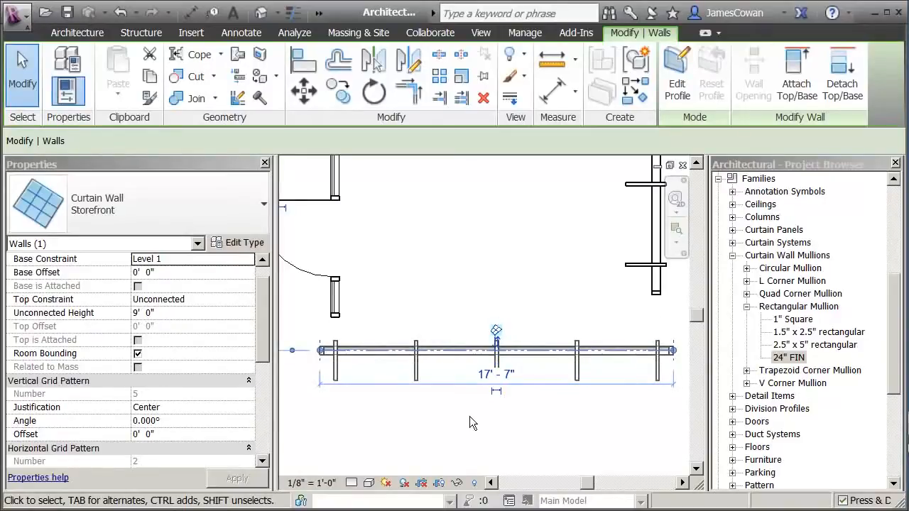
left_click(472, 417)
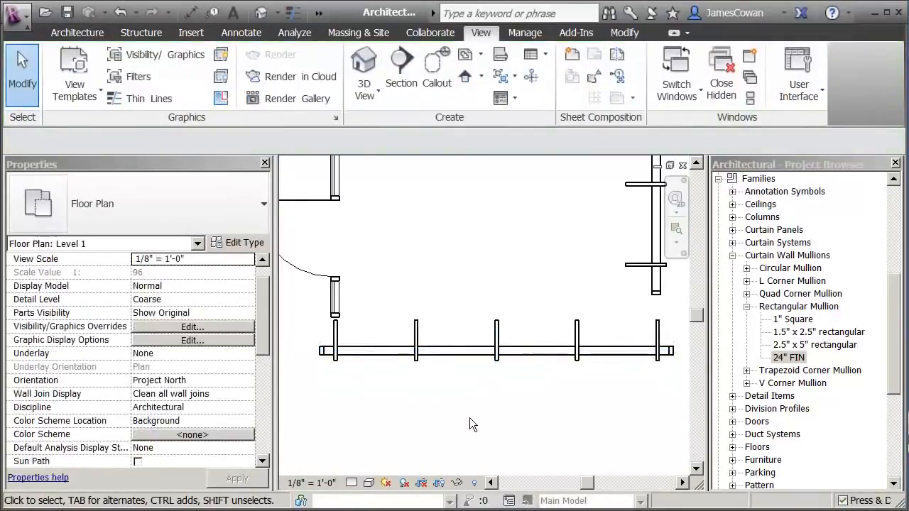
- Examine the fin mullions along the building's outer curtain walls and around the small room in the Level 1 plan
scroll(470, 419, "down", 4)
middle_click_drag(527, 236, 693, 226)
middle_click_drag(395, 209, 634, 214)
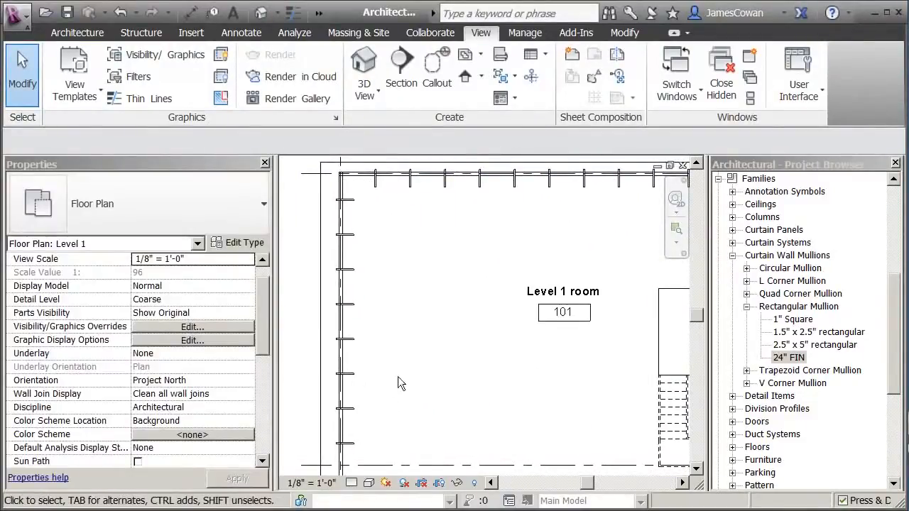
scroll(416, 319, "down", 1)
middle_click_drag(447, 358, 355, 297)
scroll(391, 300, "down", 1)
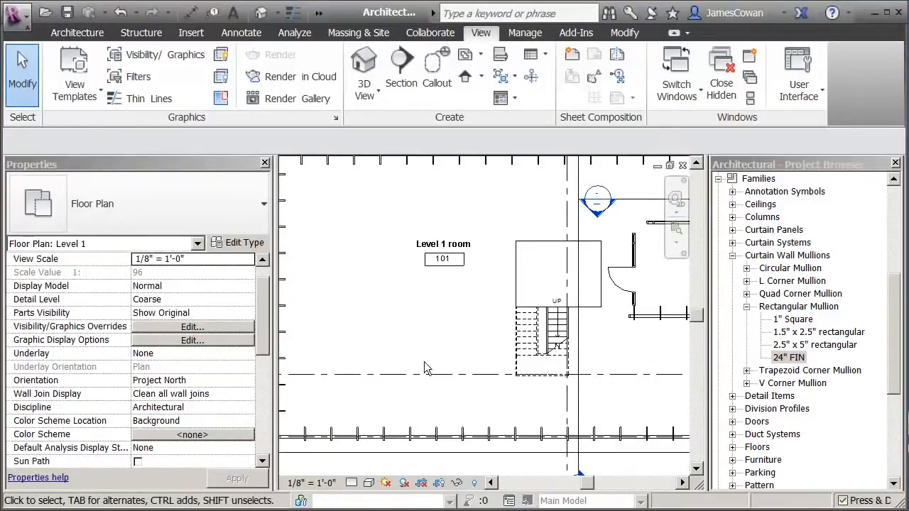
middle_click_drag(430, 331, 460, 295)
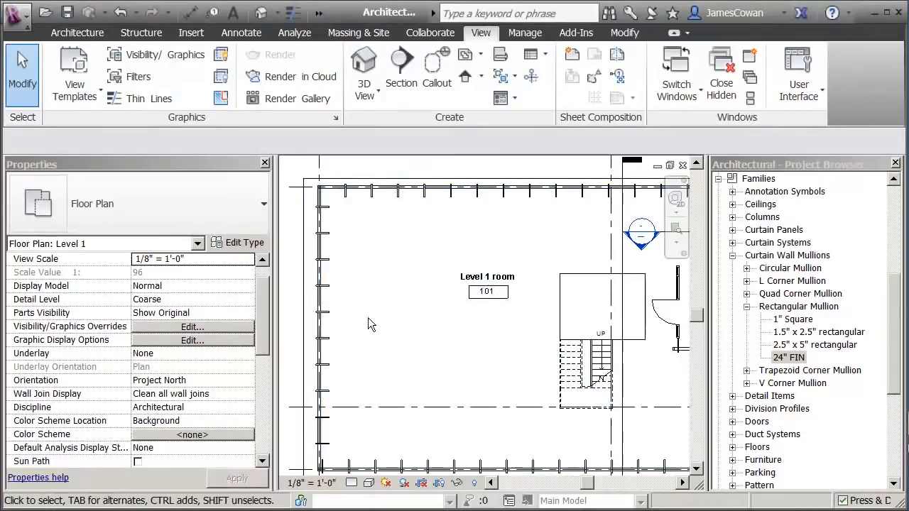
scroll(355, 355, "down", 2)
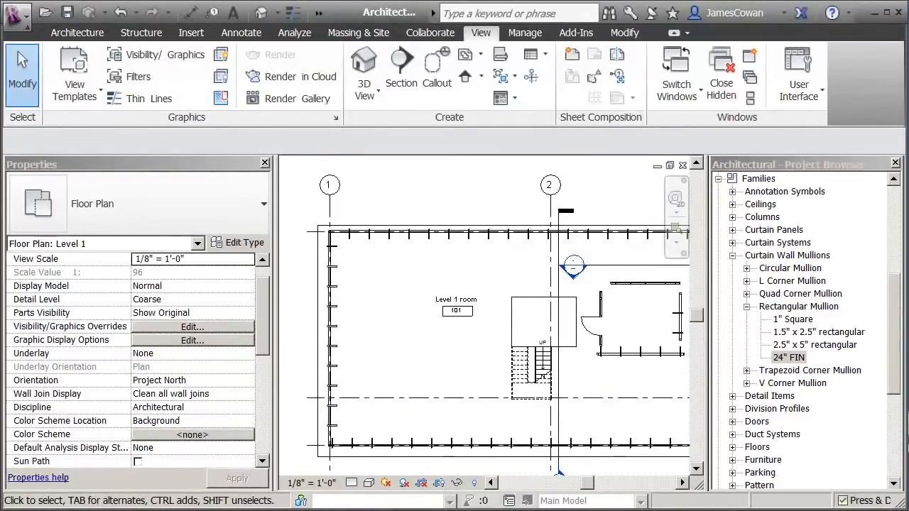
middle_click_drag(607, 374, 569, 362)
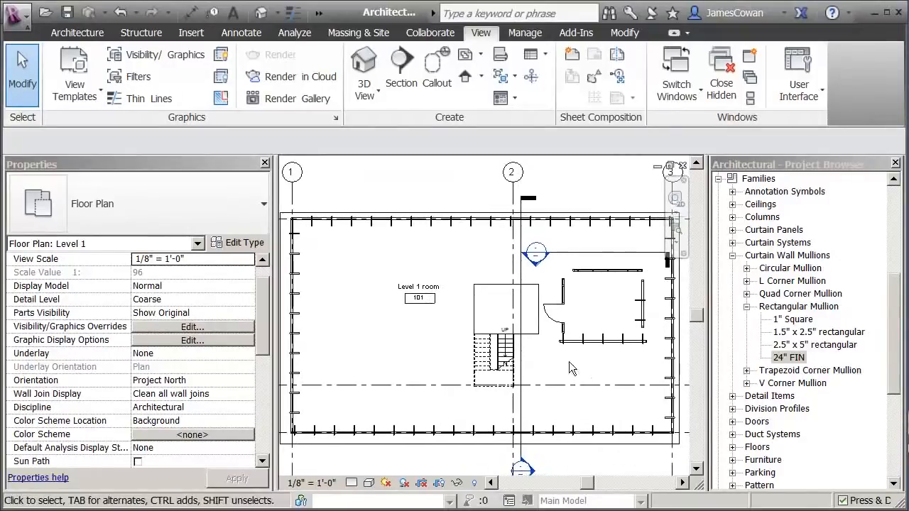